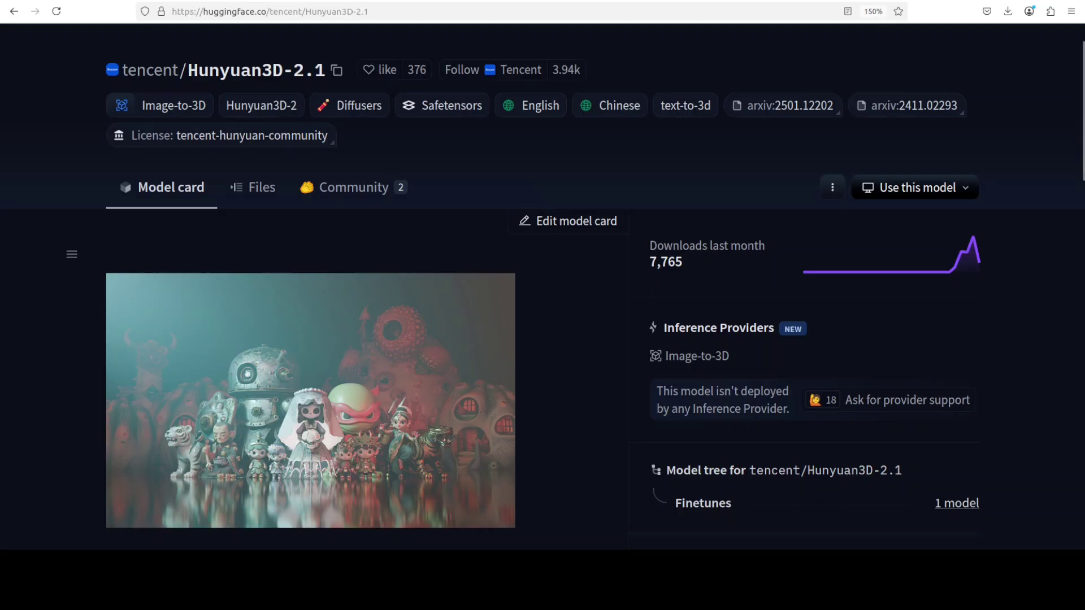
- Show the YouTube channel's hunyuan3d search results and scroll to all three videos
{"action": "key", "text": "ctrl+Tab"}
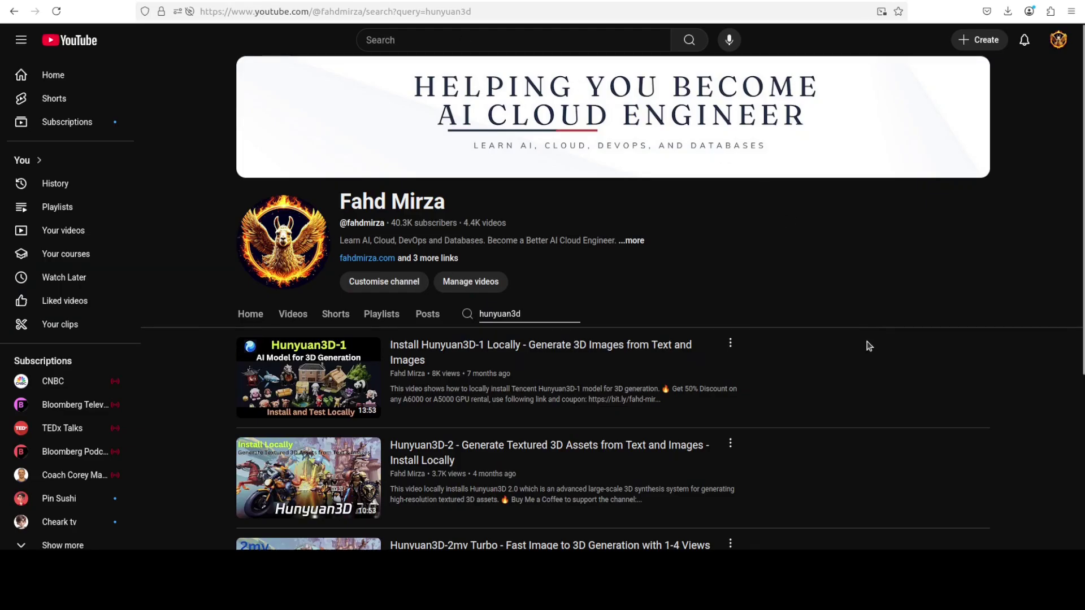
{"action": "scroll", "coordinate": [812, 400], "scroll_direction": "down", "scroll_amount": 2}
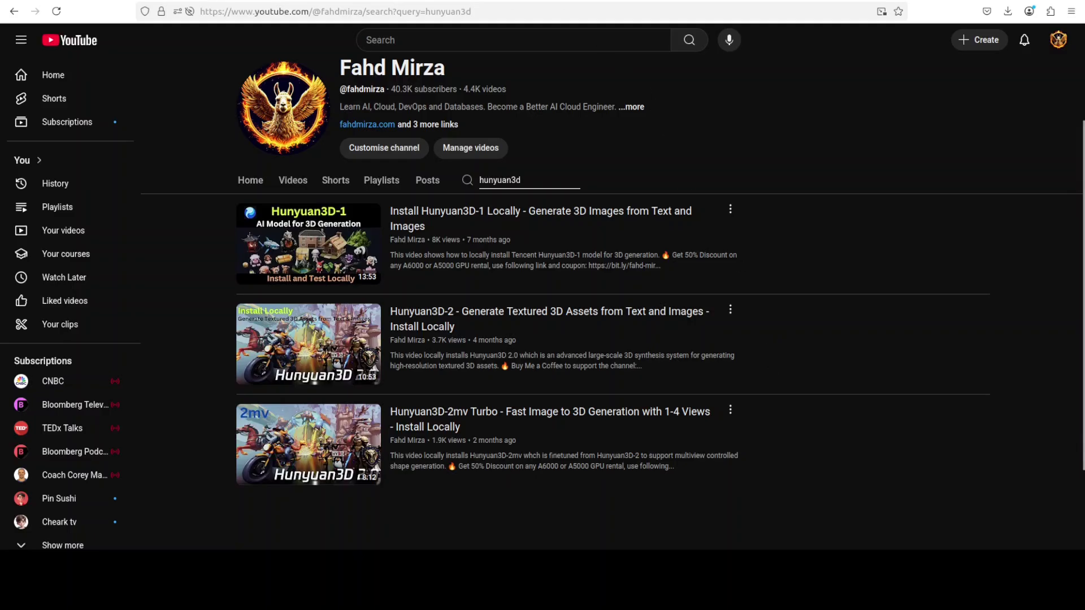
- Return to the tencent/Hunyuan3D-2.1 model card on Hugging Face
{"action": "left_click", "coordinate": [501, 3]}
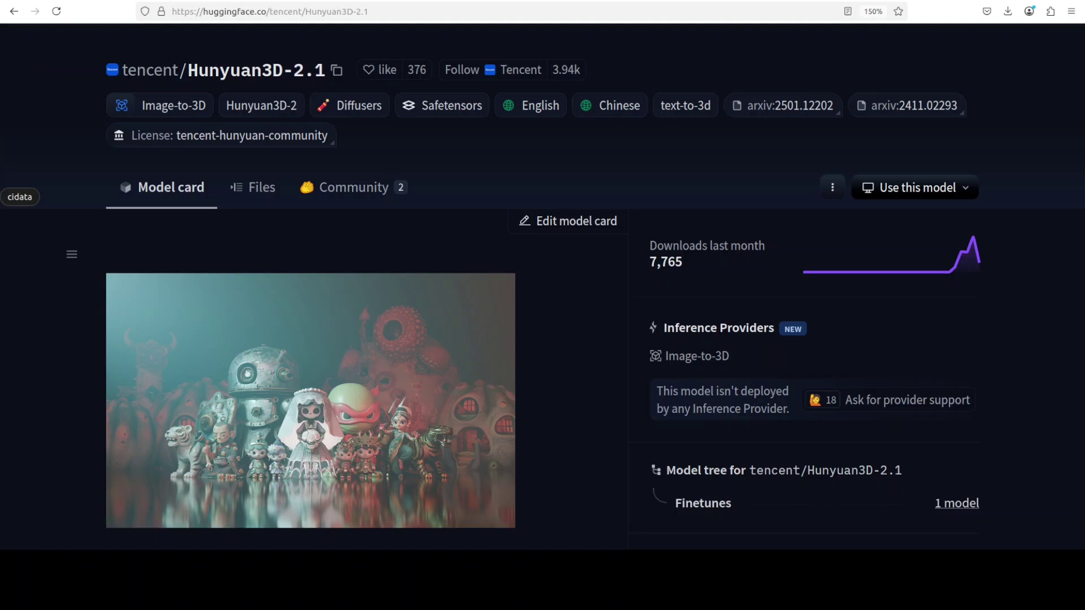
- Rerun nvidia-smi in the terminal to check GPU status
{"action": "left_click", "coordinate": [11, 116]}
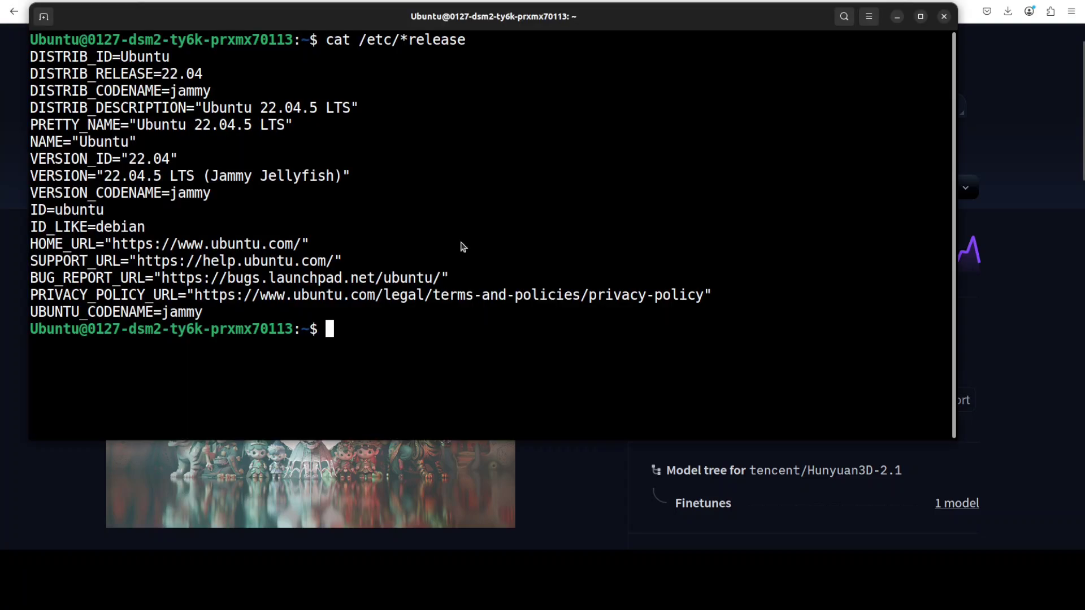
{"action": "key", "text": "Up"}
{"action": "key", "text": "Up"}
{"action": "key", "text": "Up"}
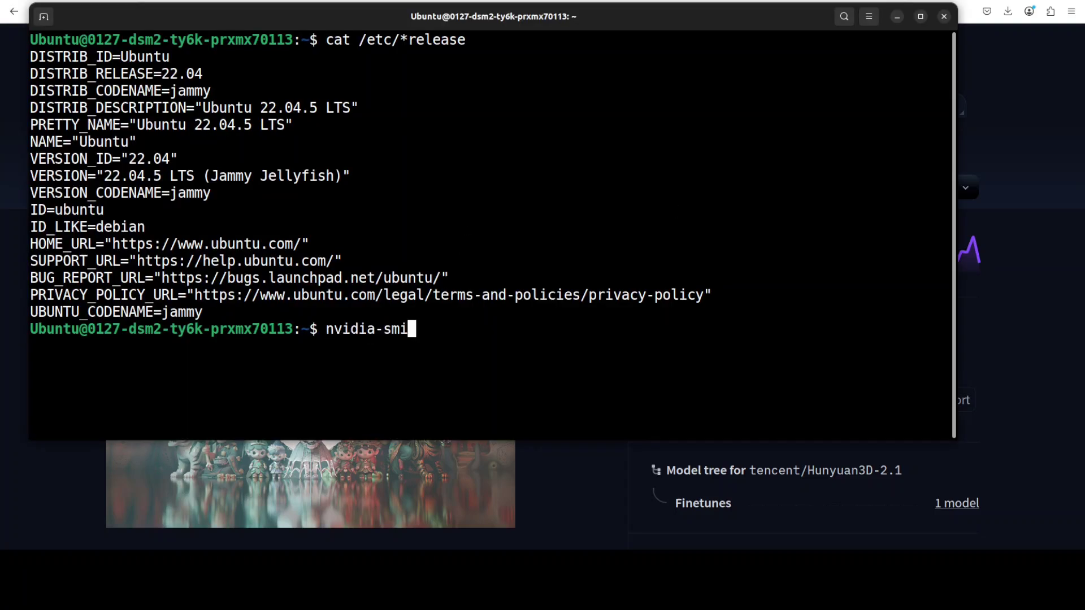
{"action": "key", "text": "Return"}
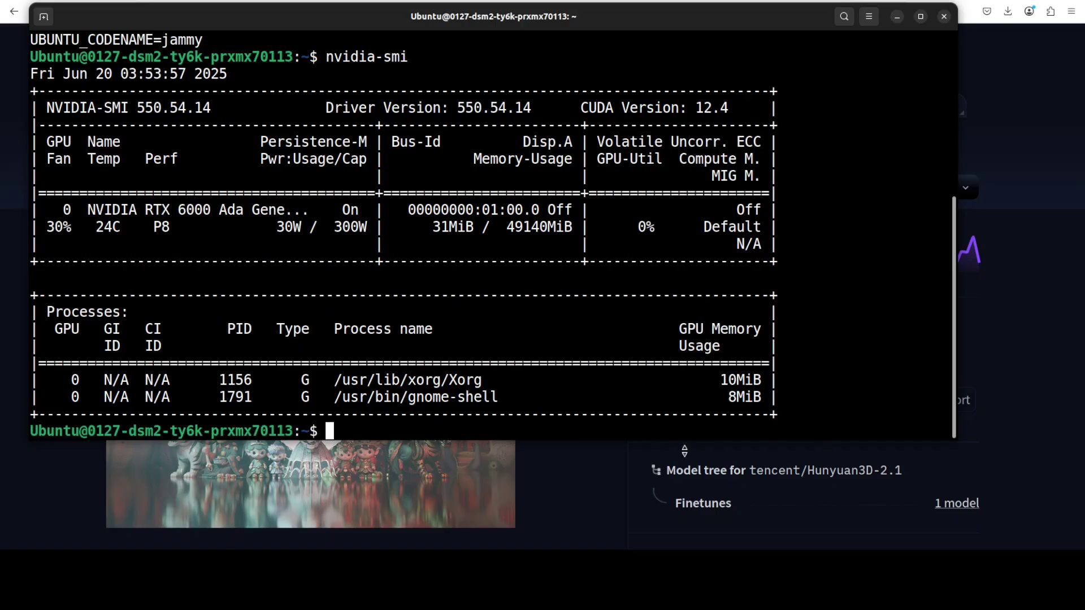
- Create and activate a conda environment named 'ai' with Python 3.11
{"action": "right_click", "coordinate": [498, 274]}
{"action": "left_click", "coordinate": [534, 314]}
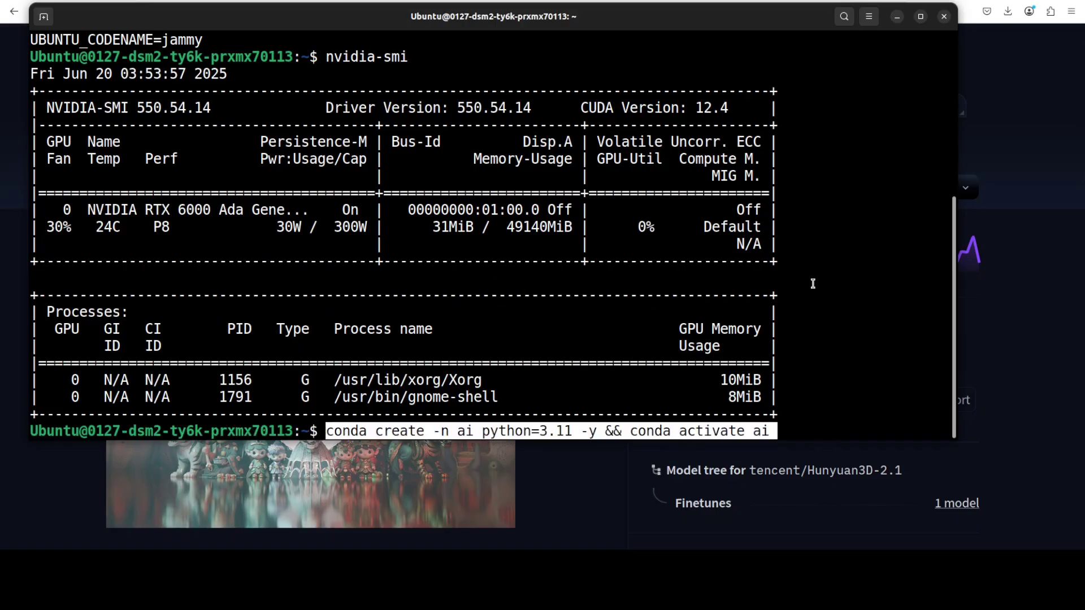
{"action": "key", "text": "Return"}
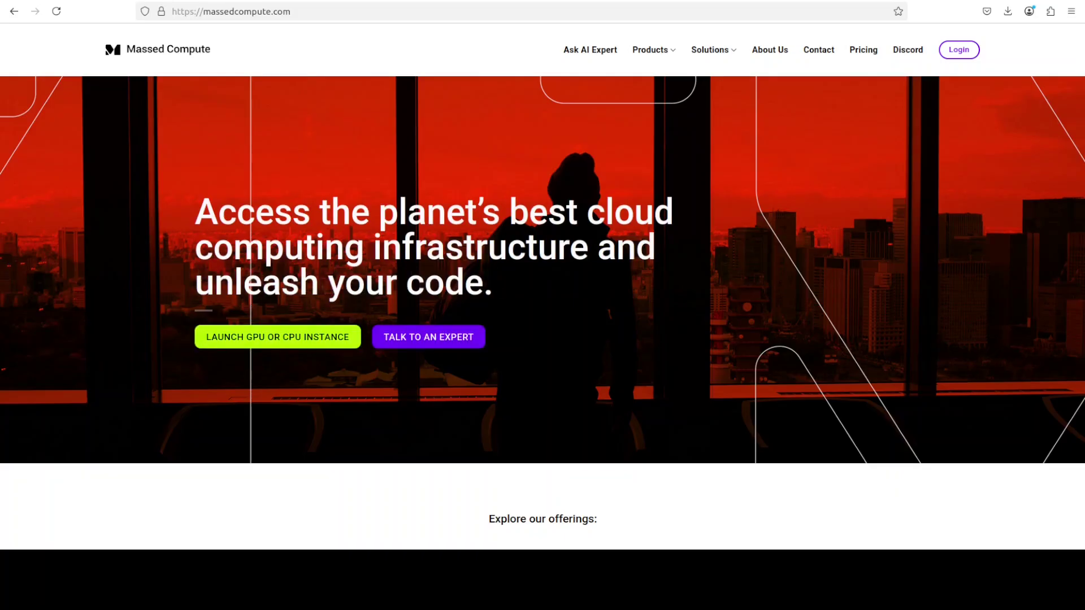
- Clone the Hunyuan3D-2.1 repository, cd into it, and paste 'pip install -r requirements.txt'
{"action": "key", "text": "alt+Tab"}
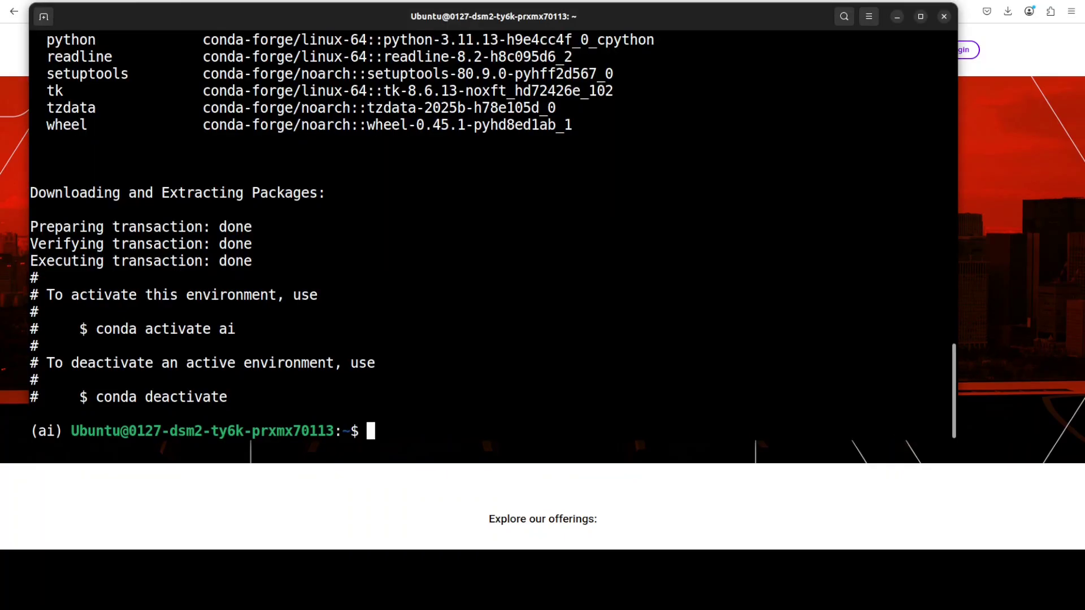
{"action": "right_click", "coordinate": [476, 282]}
{"action": "left_click", "coordinate": [524, 321]}
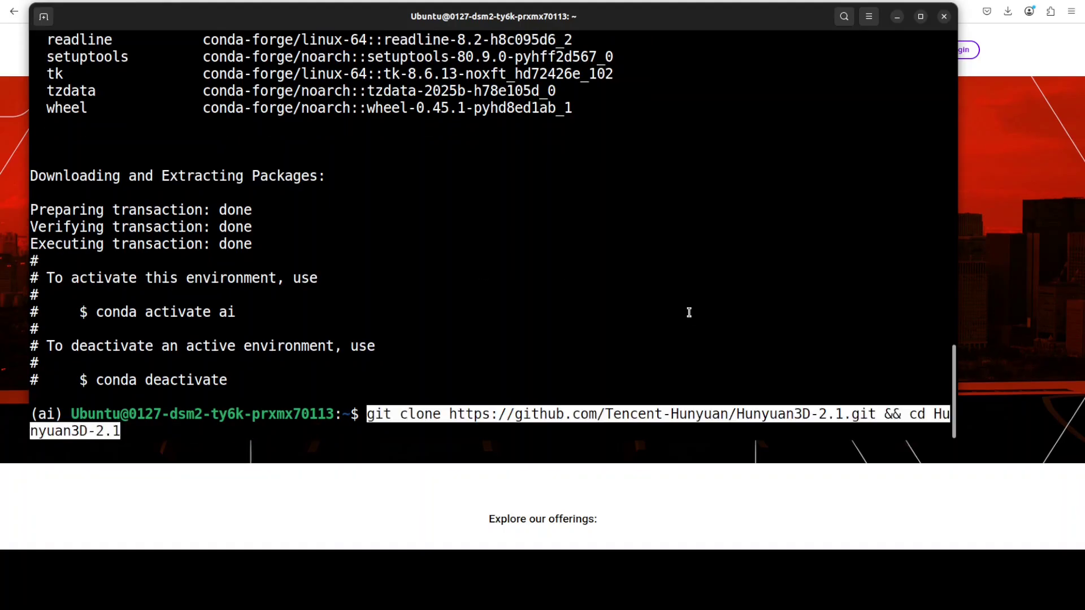
{"action": "key", "text": "Return"}
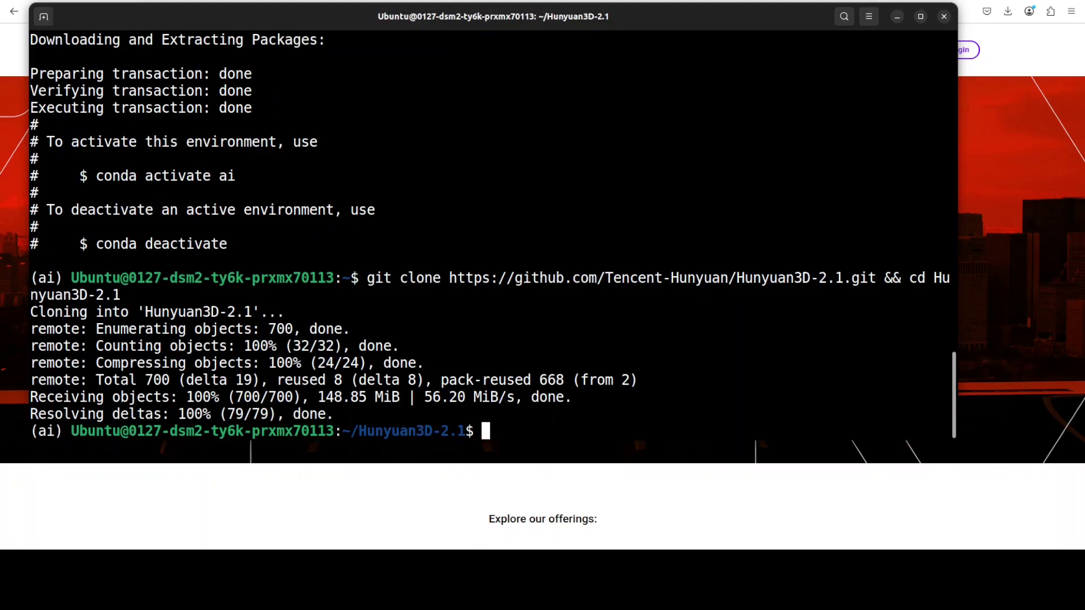
{"action": "right_click", "coordinate": [564, 312]}
{"action": "left_click", "coordinate": [616, 358]}
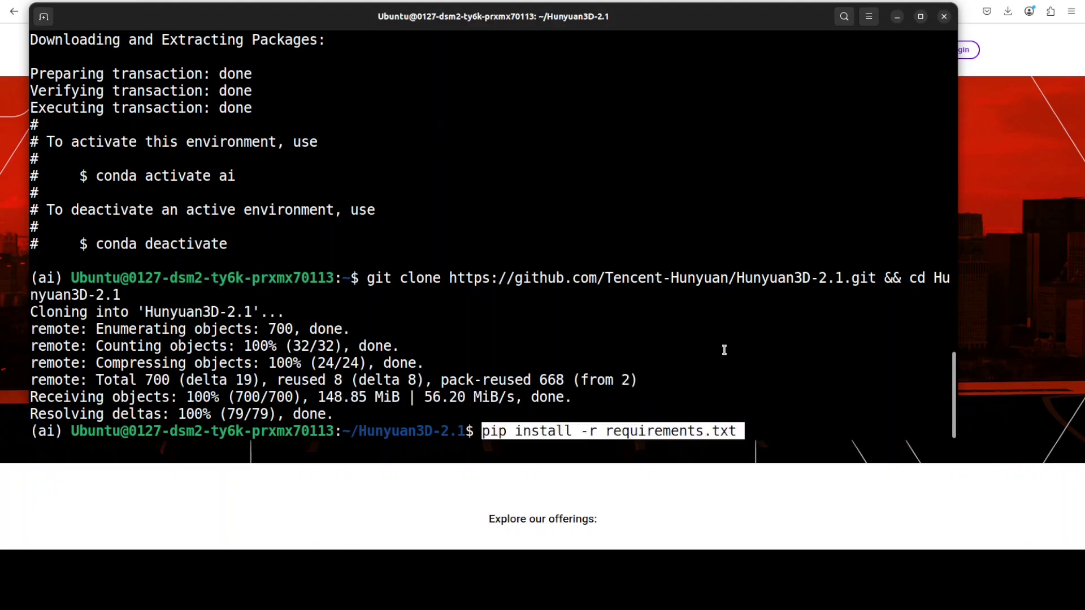
- Install the requirements.txt packages and paste 'python demo.py' at the prompt
{"action": "key", "text": "Return"}
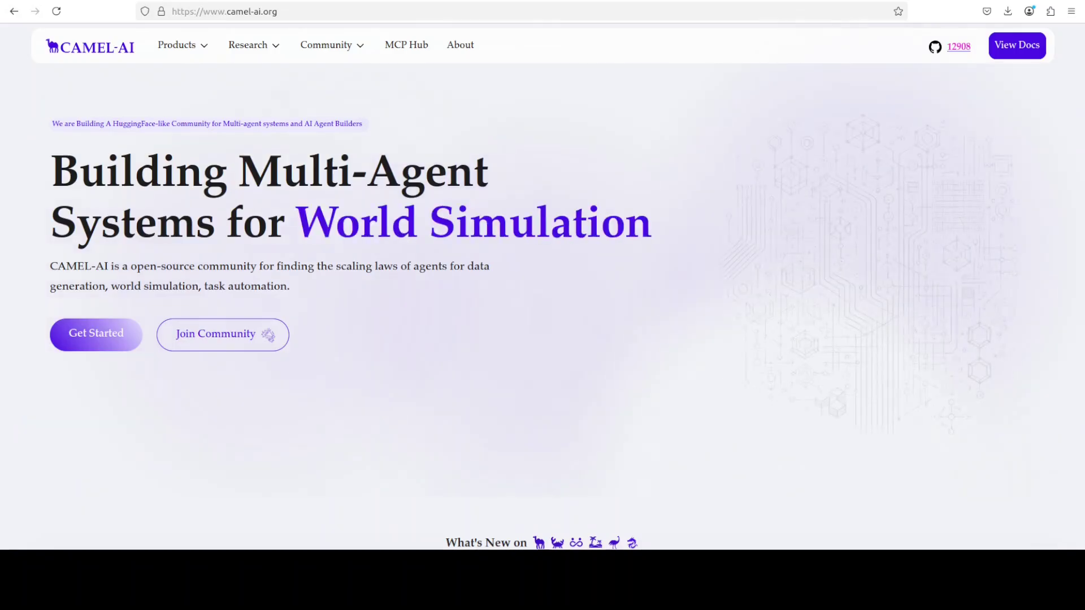
{"action": "key", "text": "alt+Tab"}
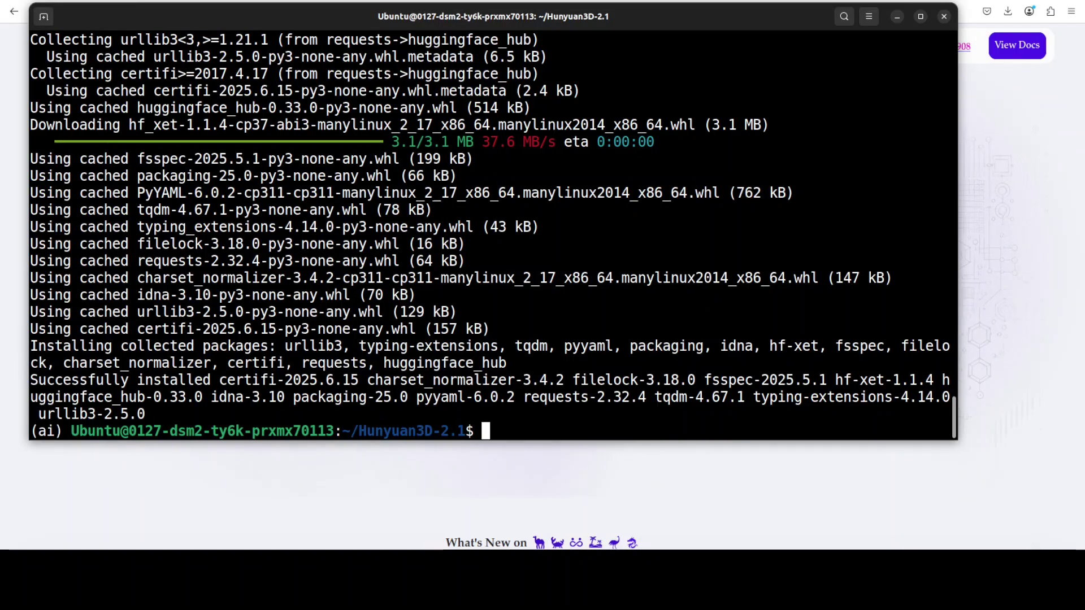
{"action": "right_click", "coordinate": [622, 305]}
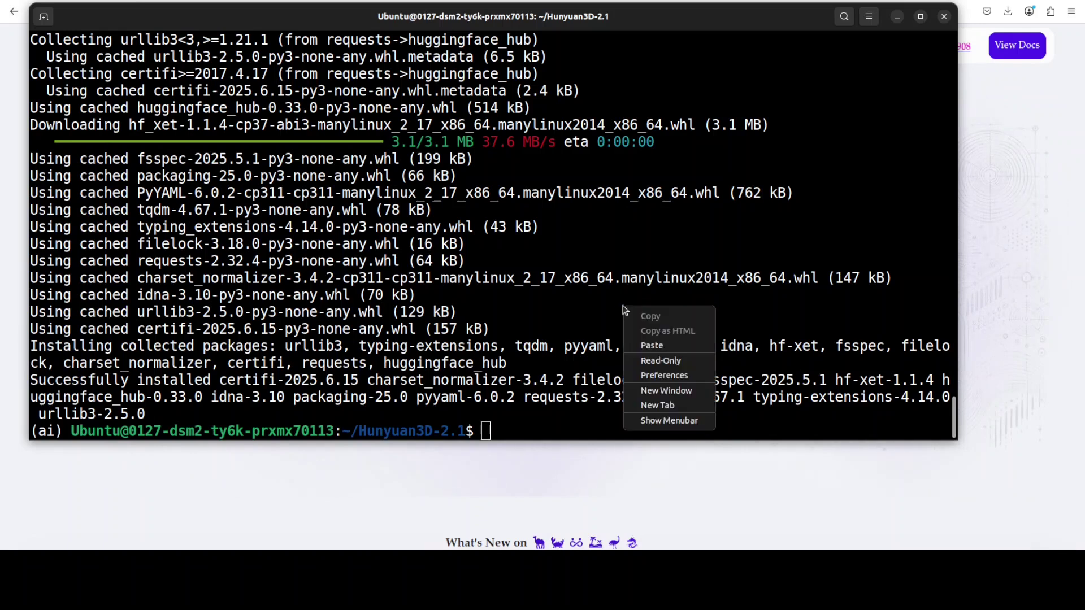
{"action": "left_click", "coordinate": [649, 347]}
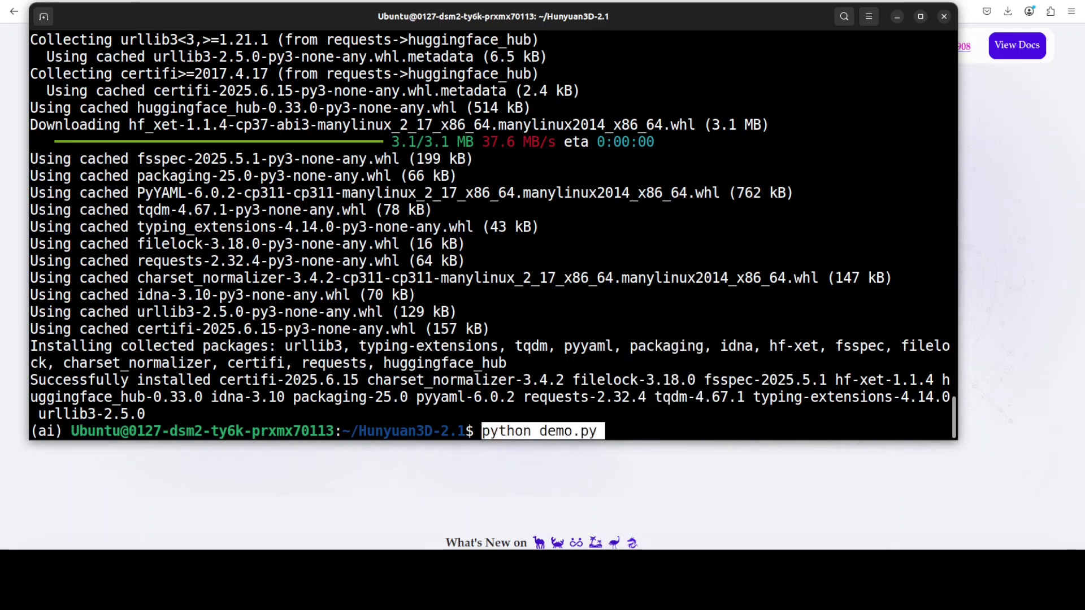
- Run python demo.py so it downloads model.safetensors and config files
{"action": "key", "text": "Return"}
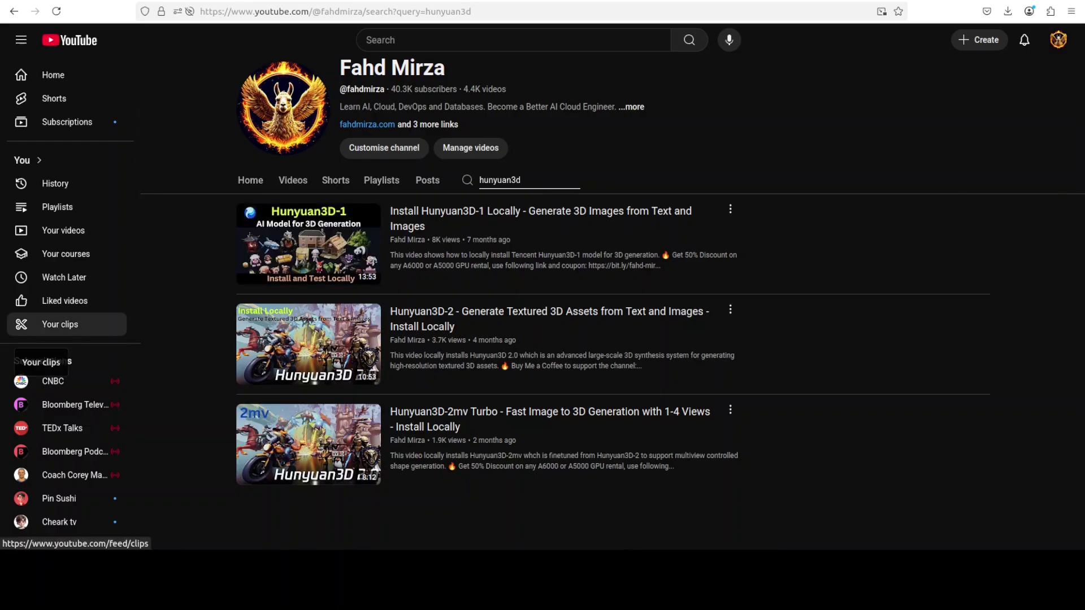
{"action": "key", "text": "alt+Tab"}
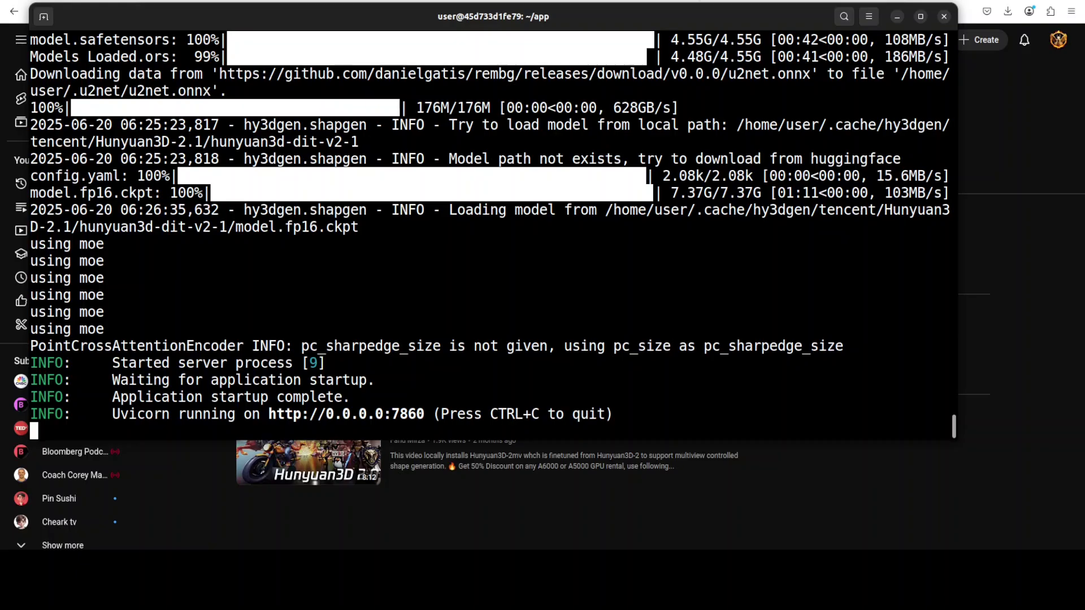
- Load the local demo at localhost:7860 in a new browser tab
{"action": "left_click", "coordinate": [696, 1]}
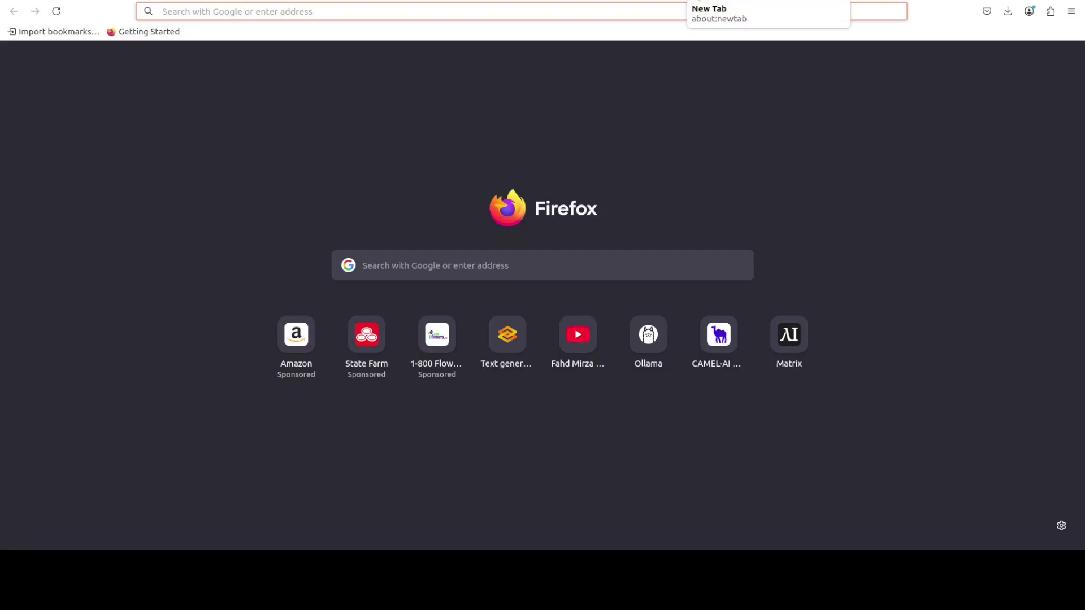
{"action": "type", "text": "http://localhost:7860"}
{"action": "key", "text": "Return"}
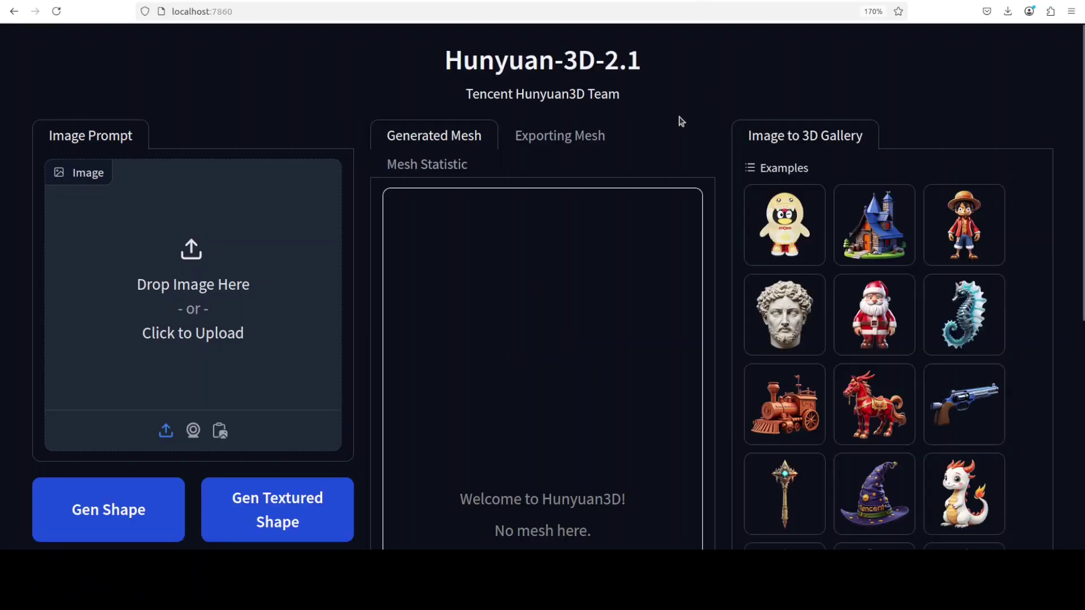
- Zoom the page out to 120% from Firefox's menu and dismiss the menu
{"action": "left_click", "coordinate": [1071, 11]}
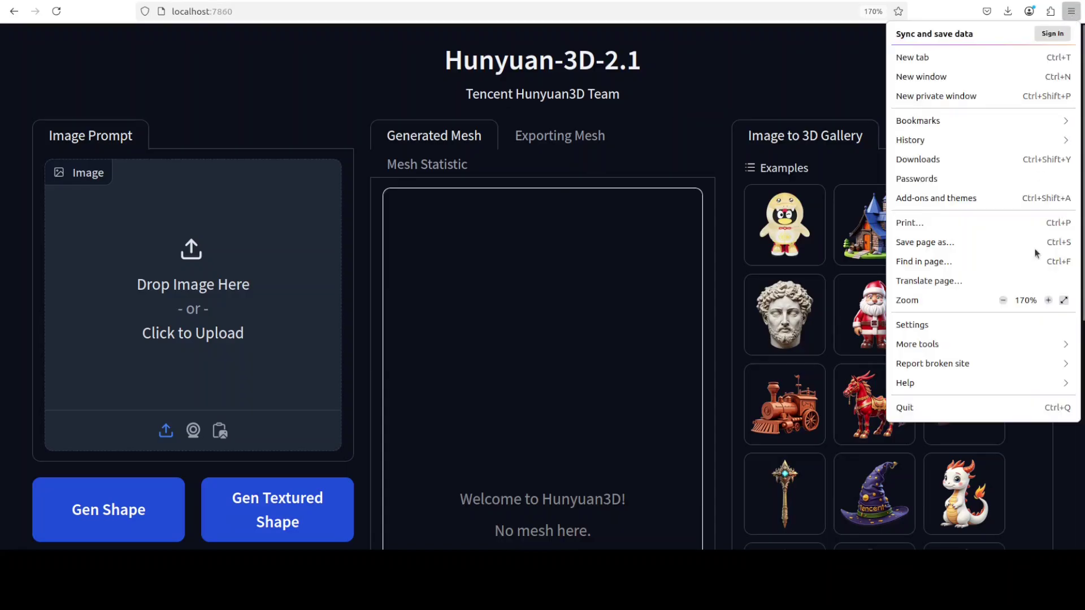
{"action": "left_click", "coordinate": [1003, 300]}
{"action": "left_click", "coordinate": [1003, 300]}
{"action": "left_click", "coordinate": [1003, 300]}
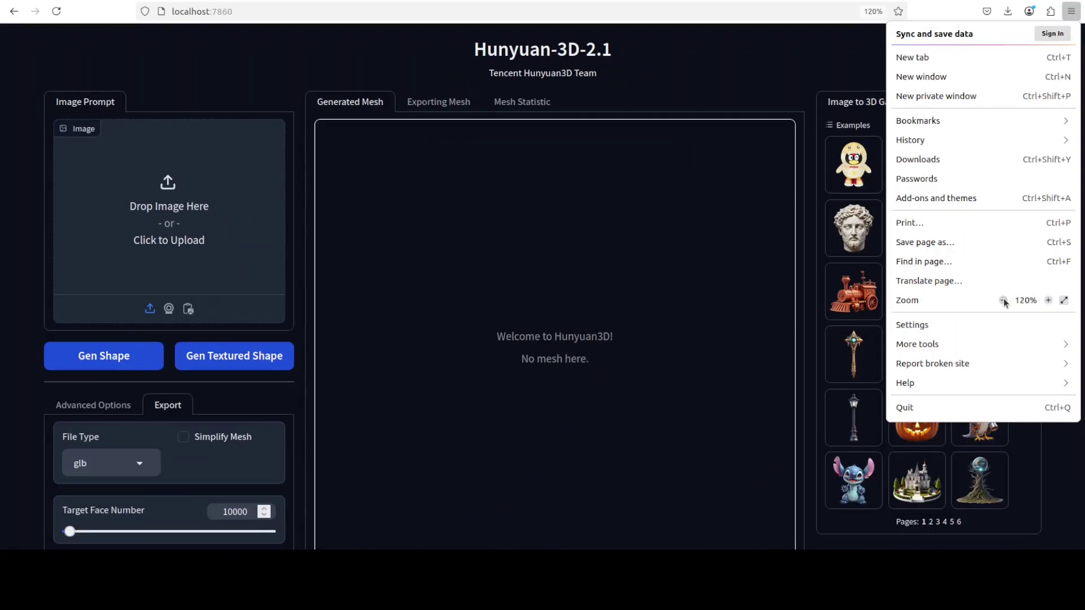
{"action": "left_click", "coordinate": [1003, 300]}
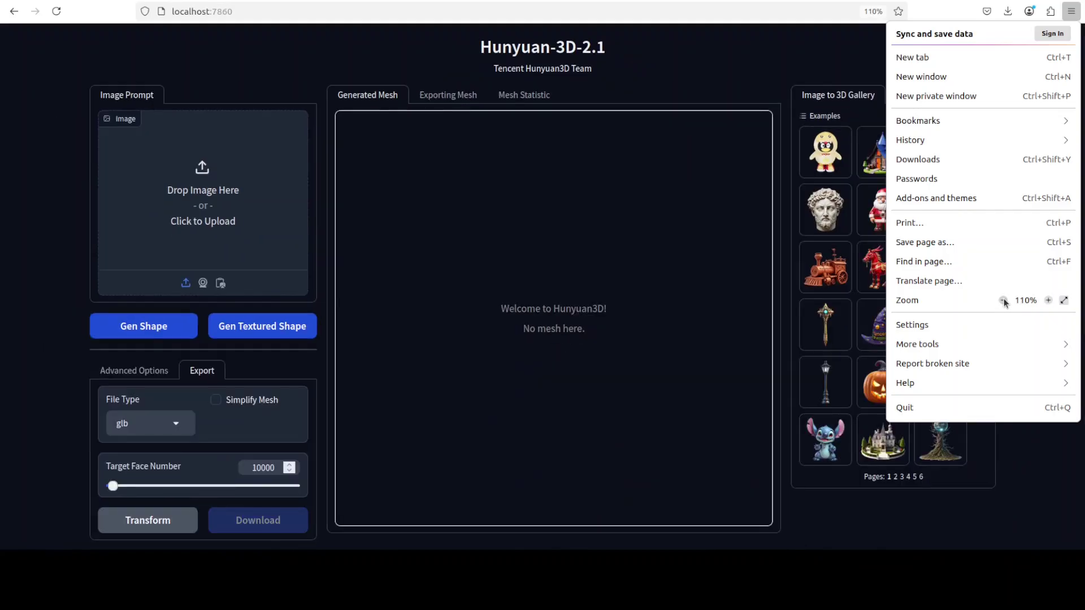
{"action": "left_click", "coordinate": [696, 73]}
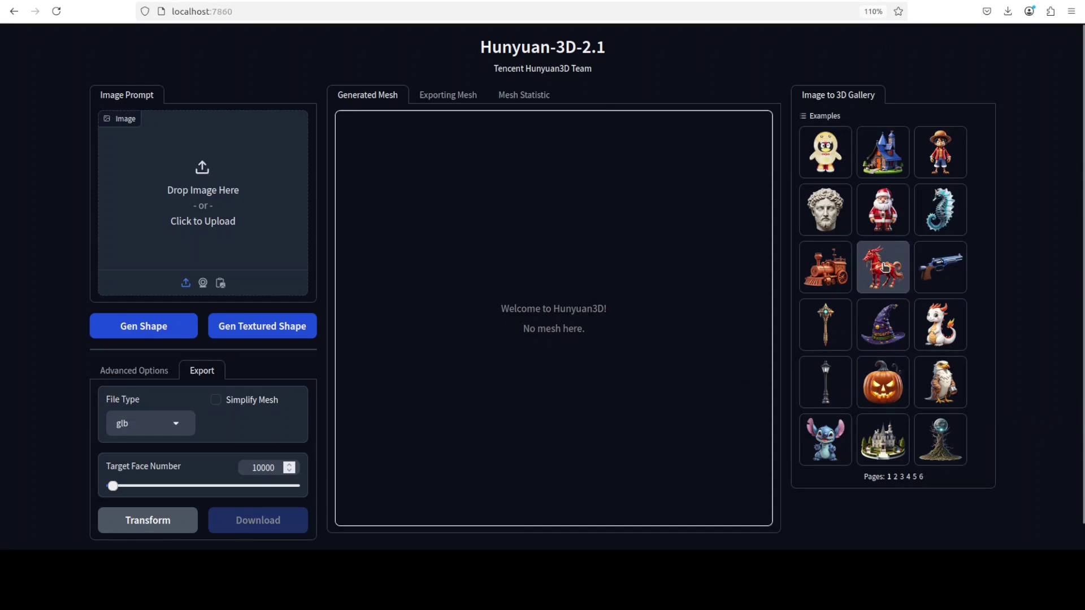
- Generate an untextured mesh from the marble bust example while checking GPU use with nvidia-smi
{"action": "left_click", "coordinate": [823, 202]}
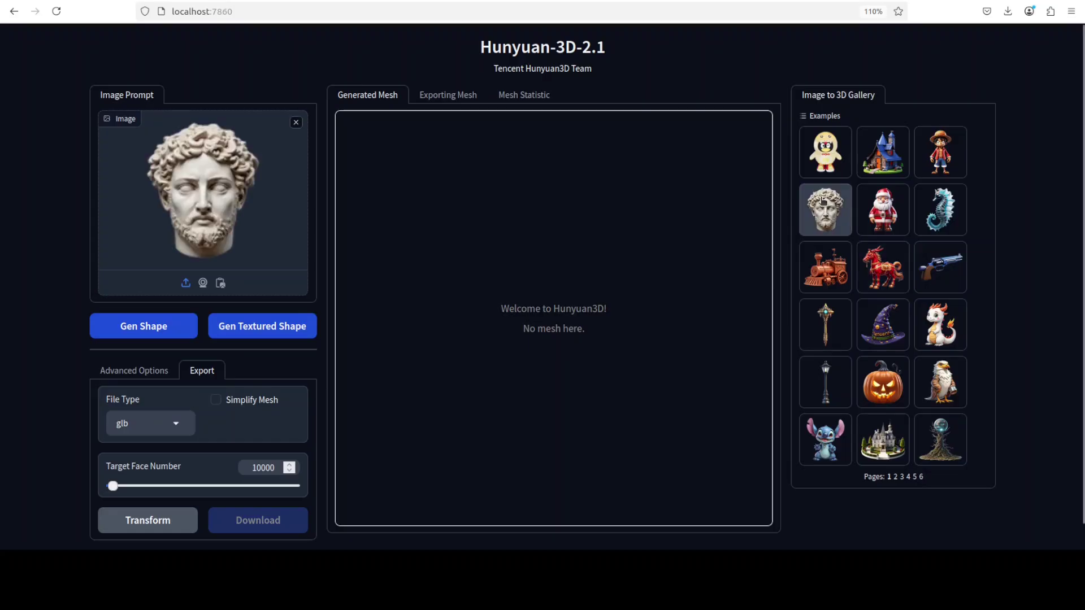
{"action": "left_click", "coordinate": [136, 334]}
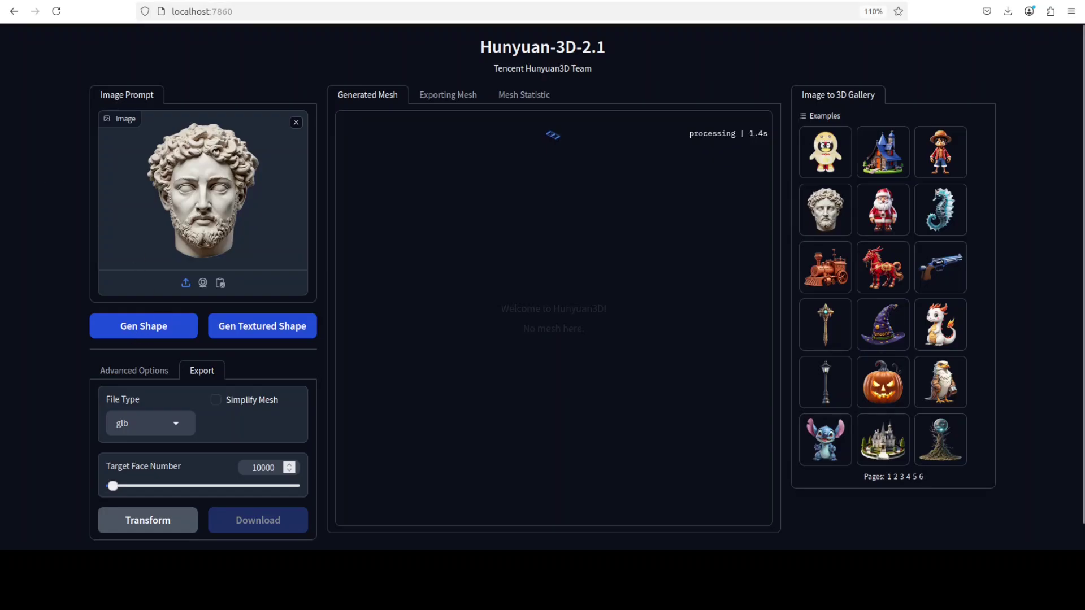
{"action": "left_click", "coordinate": [17, 115]}
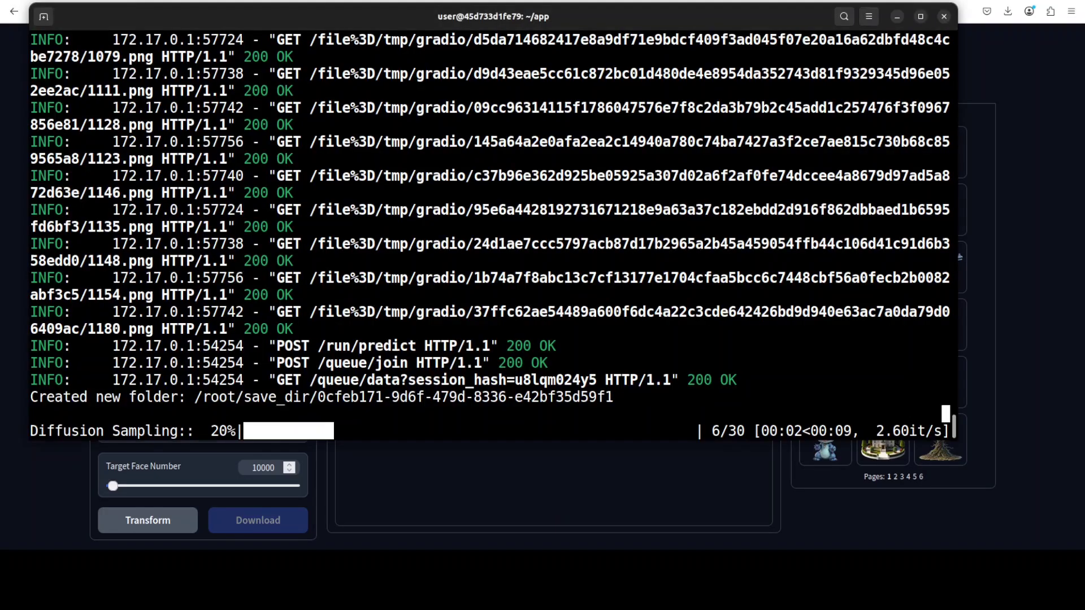
{"action": "left_click", "coordinate": [85, 157]}
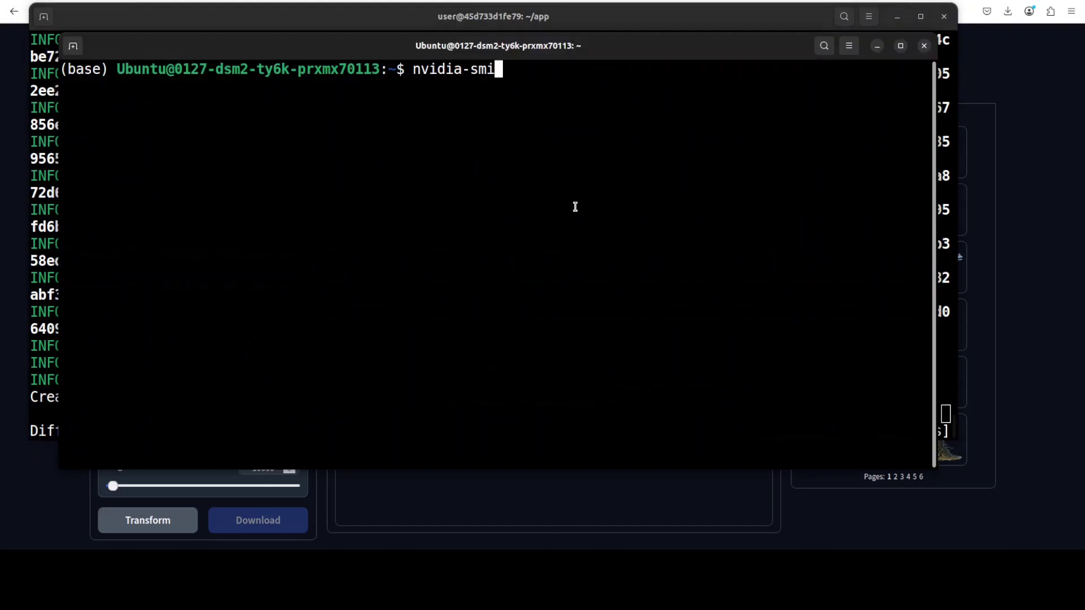
{"action": "key", "text": "Return"}
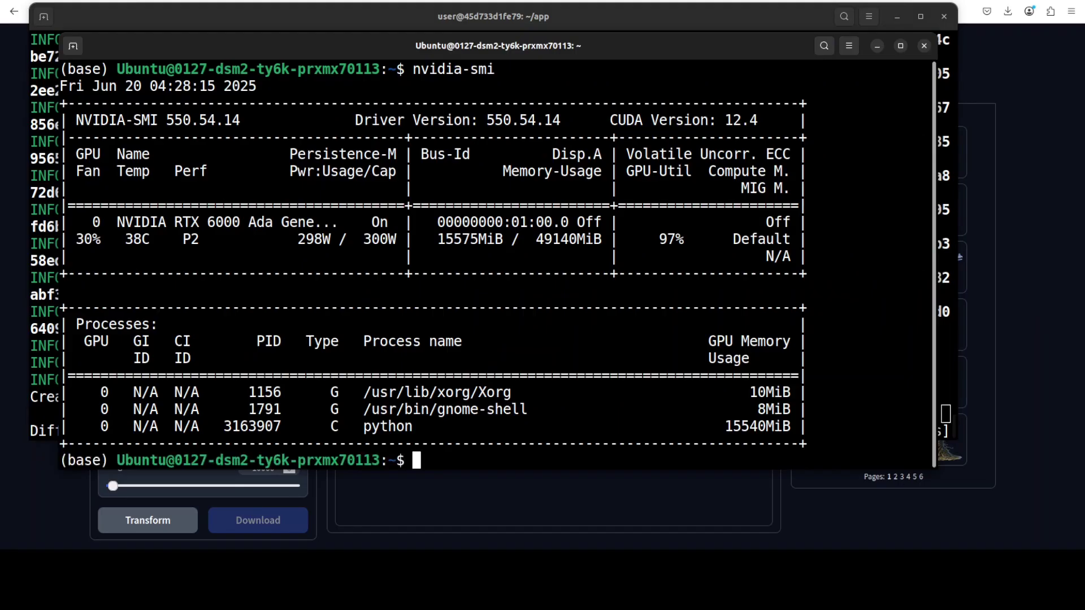
{"action": "left_click", "coordinate": [896, 19]}
{"action": "left_click", "coordinate": [897, 19]}
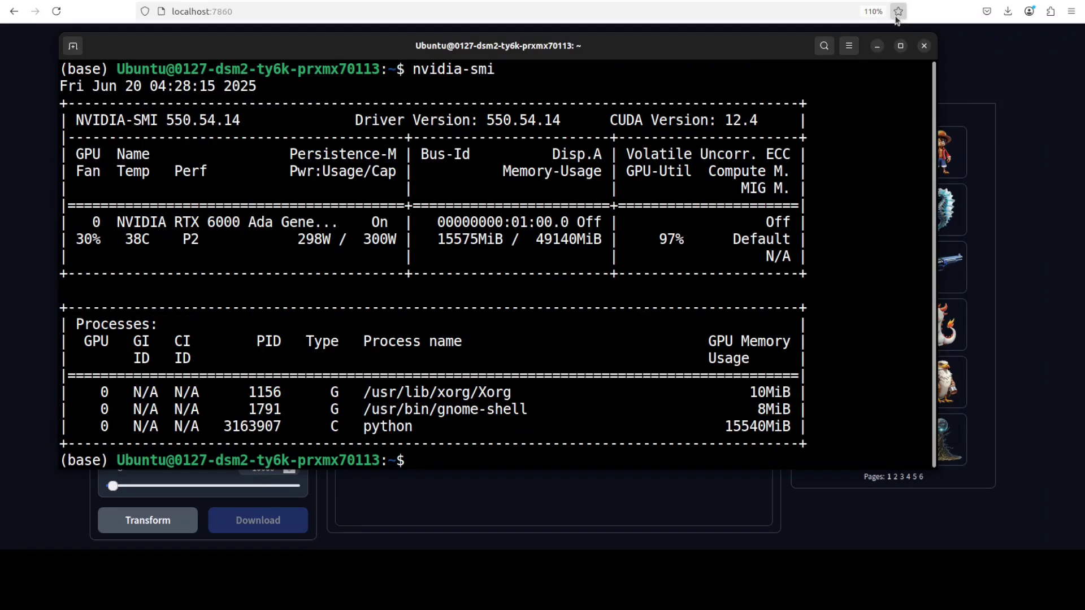
{"action": "left_click", "coordinate": [923, 47]}
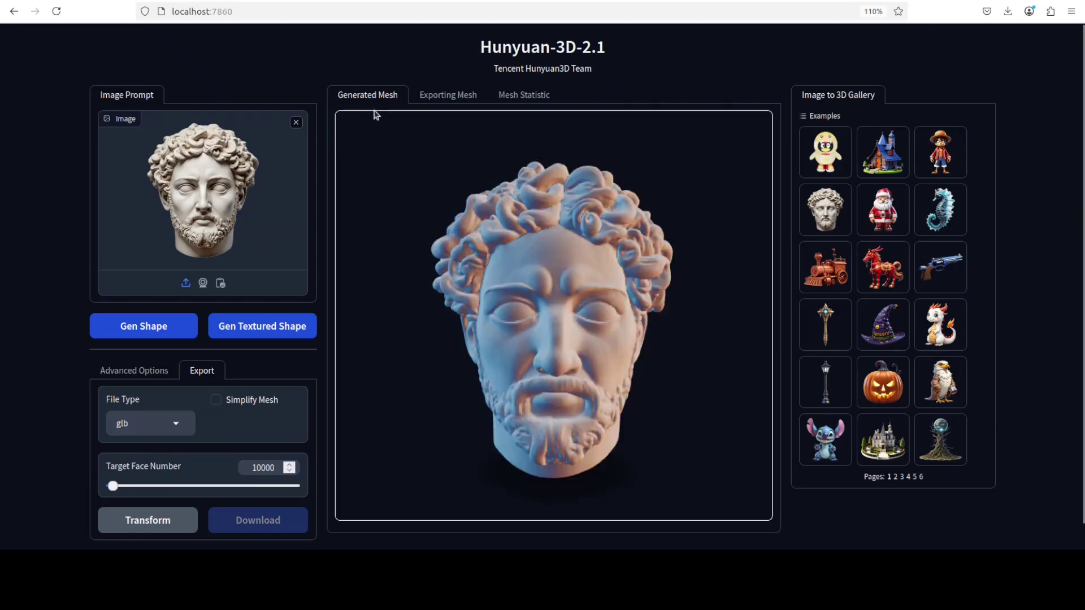
- Review the generated bust's Mesh Statistic details
{"action": "left_click", "coordinate": [455, 96]}
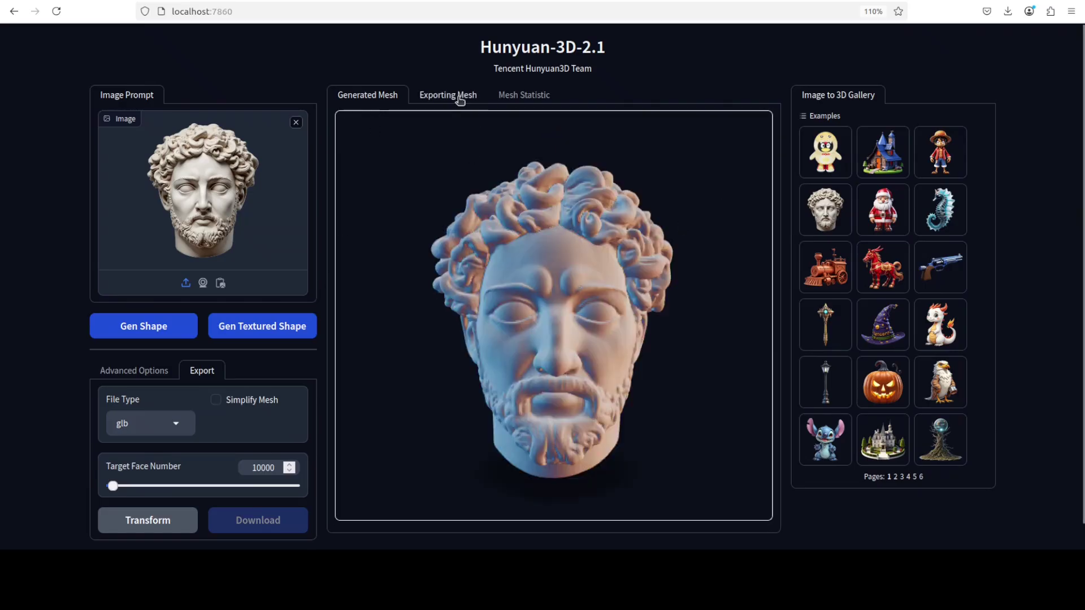
{"action": "left_click", "coordinate": [537, 97]}
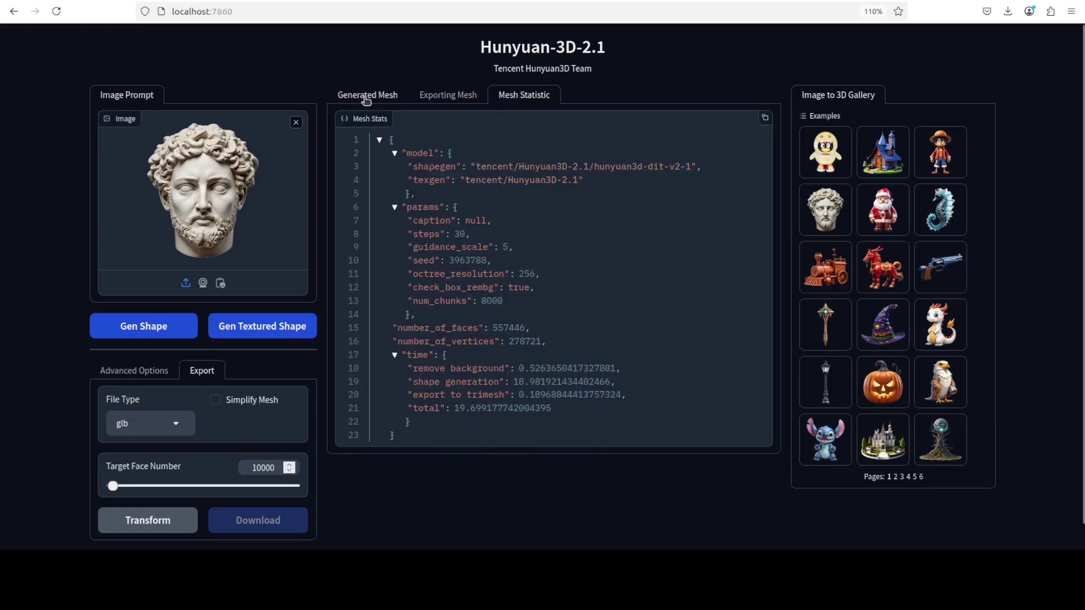
{"action": "scroll", "coordinate": [537, 297], "scroll_direction": "down", "scroll_amount": 1}
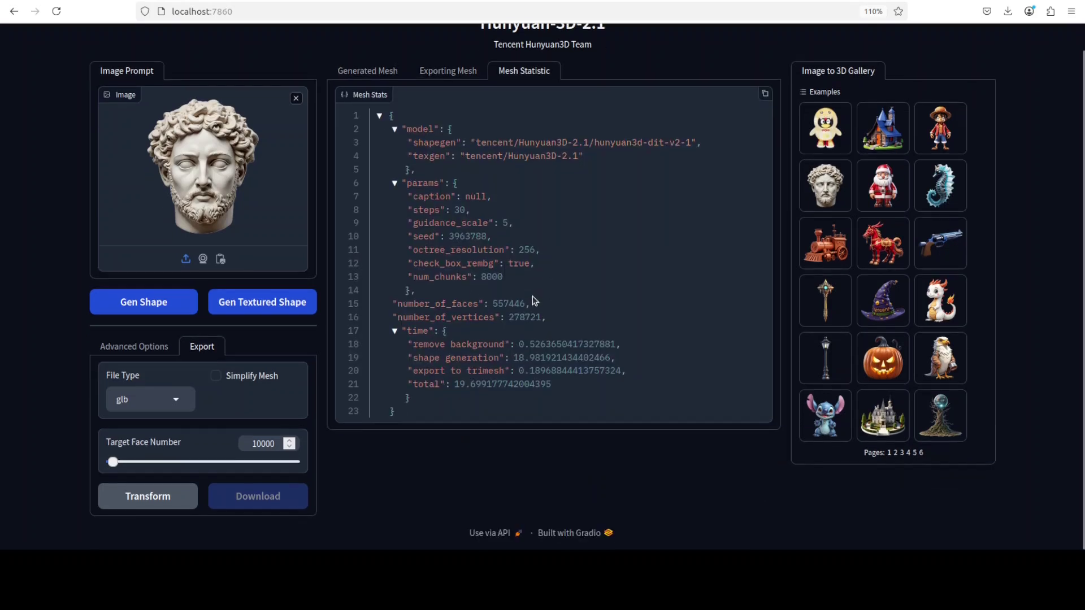
{"action": "scroll", "coordinate": [531, 297], "scroll_direction": "up", "scroll_amount": 1}
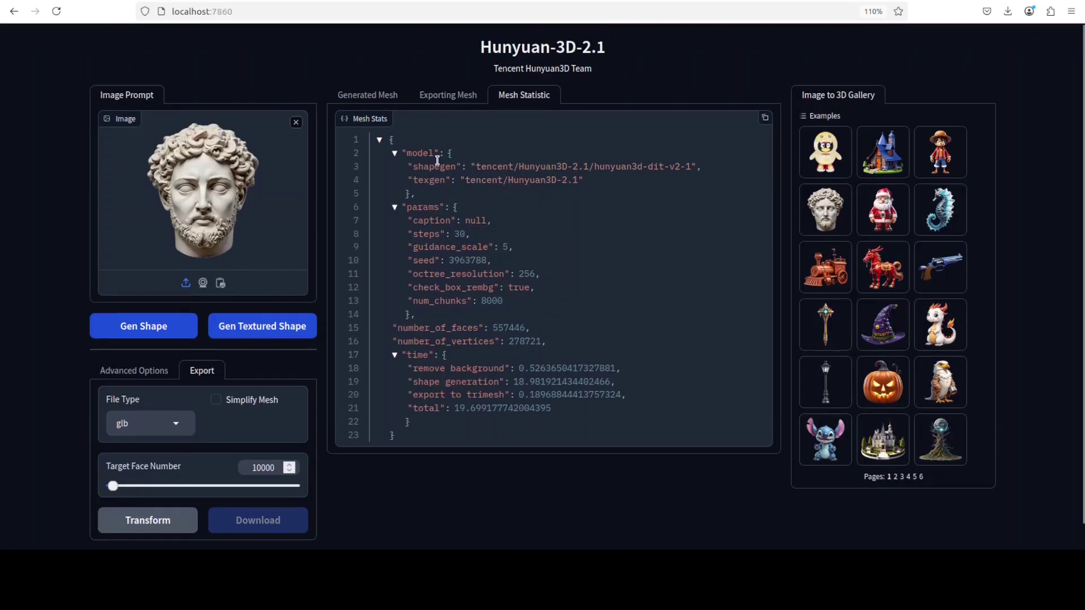
- Orbit the bust mesh to inspect its neck base, top, front and profiles
{"action": "left_click", "coordinate": [379, 102]}
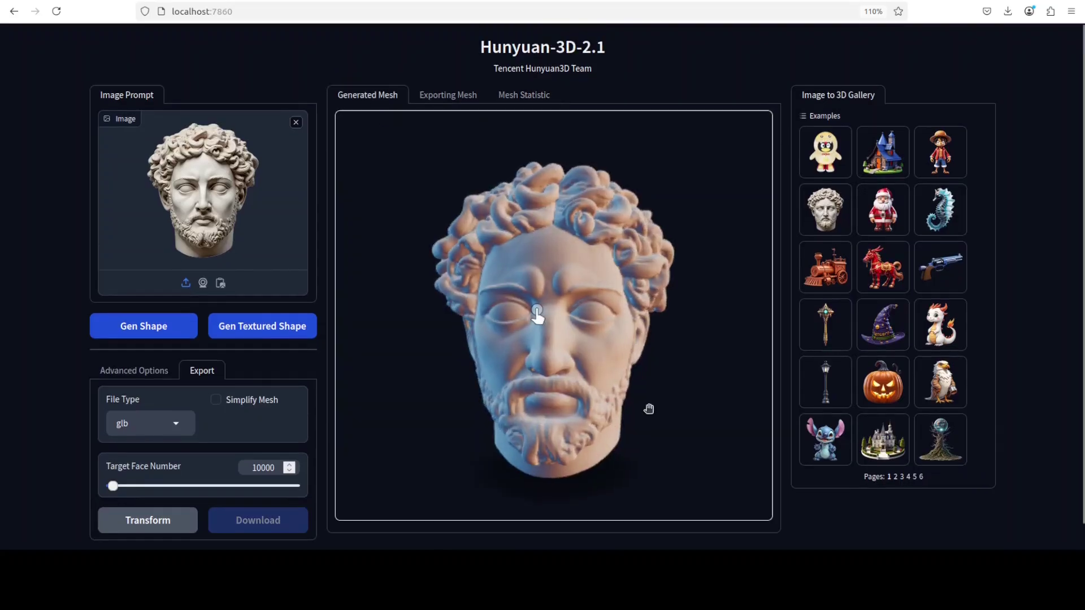
{"action": "left_click_drag", "start_coordinate": [586, 369], "coordinate": [554, 445]}
{"action": "left_click_drag", "start_coordinate": [555, 406], "coordinate": [558, 309]}
{"action": "left_click_drag", "start_coordinate": [556, 387], "coordinate": [560, 343]}
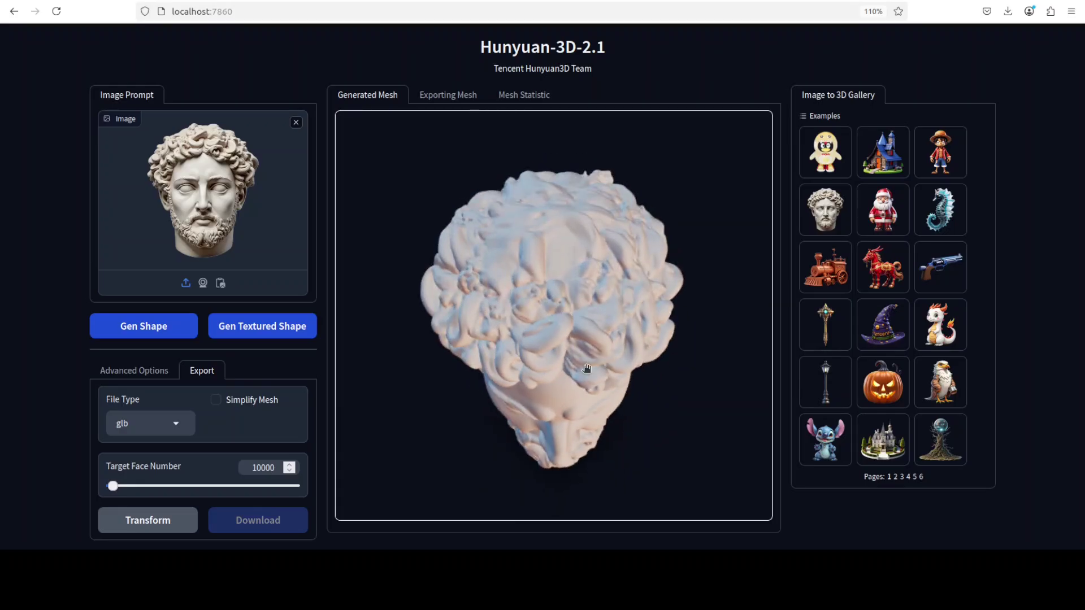
{"action": "left_click_drag", "start_coordinate": [586, 291], "coordinate": [421, 314]}
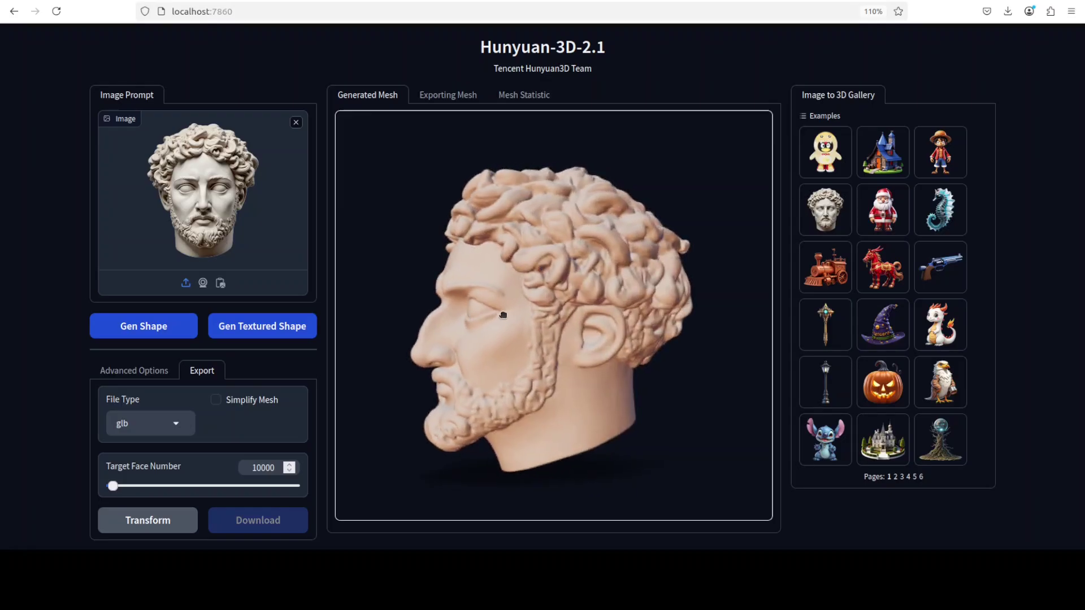
{"action": "left_click_drag", "start_coordinate": [496, 305], "coordinate": [512, 327]}
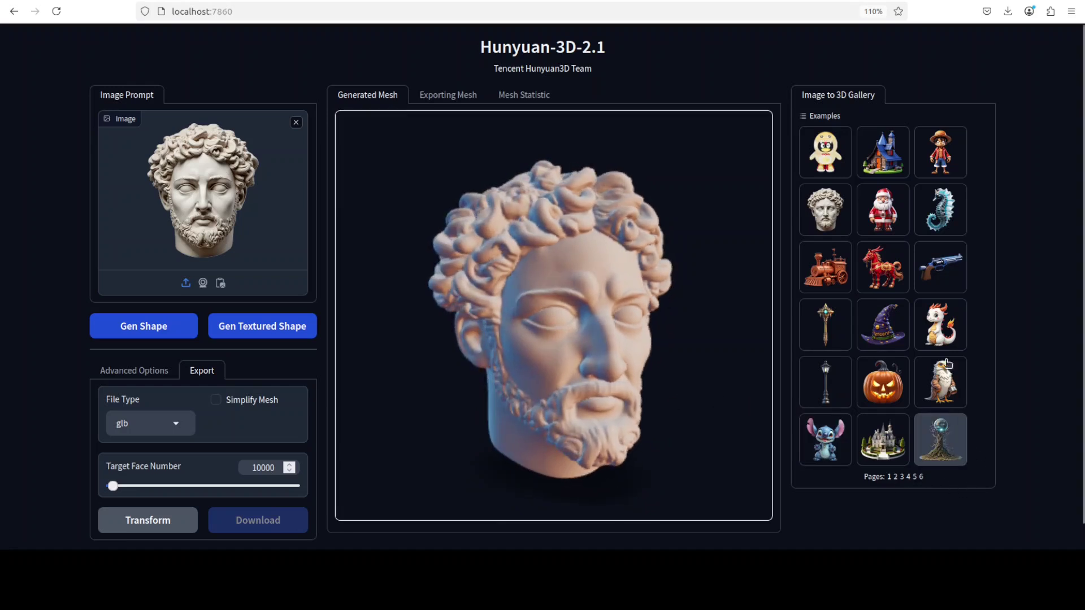
- Generate a textured mesh of the white baby dragon example and orbit it to three-quarter view
{"action": "left_click", "coordinate": [937, 321]}
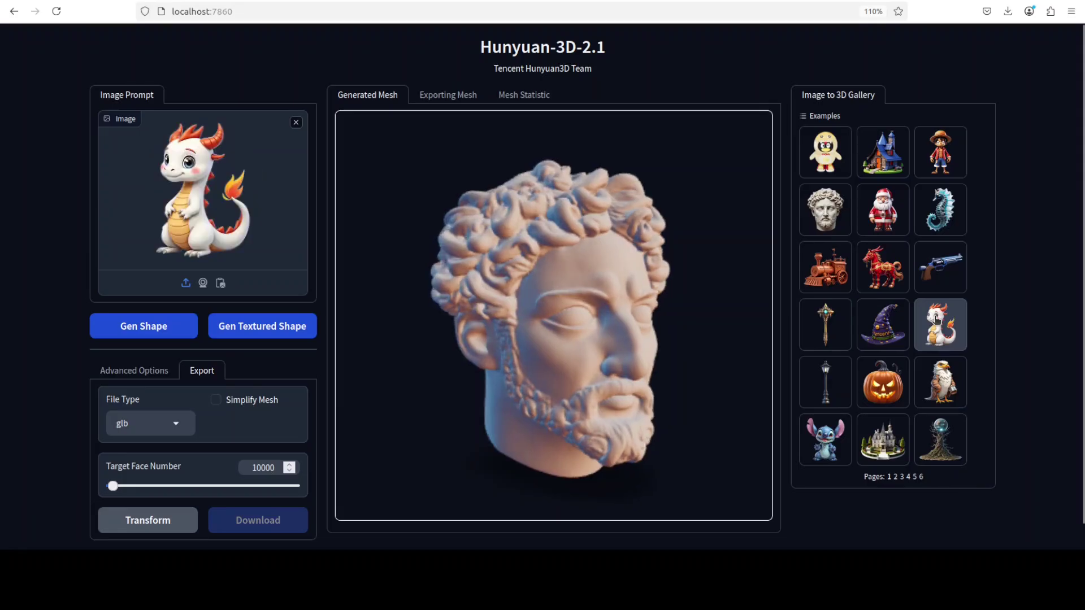
{"action": "left_click", "coordinate": [239, 333]}
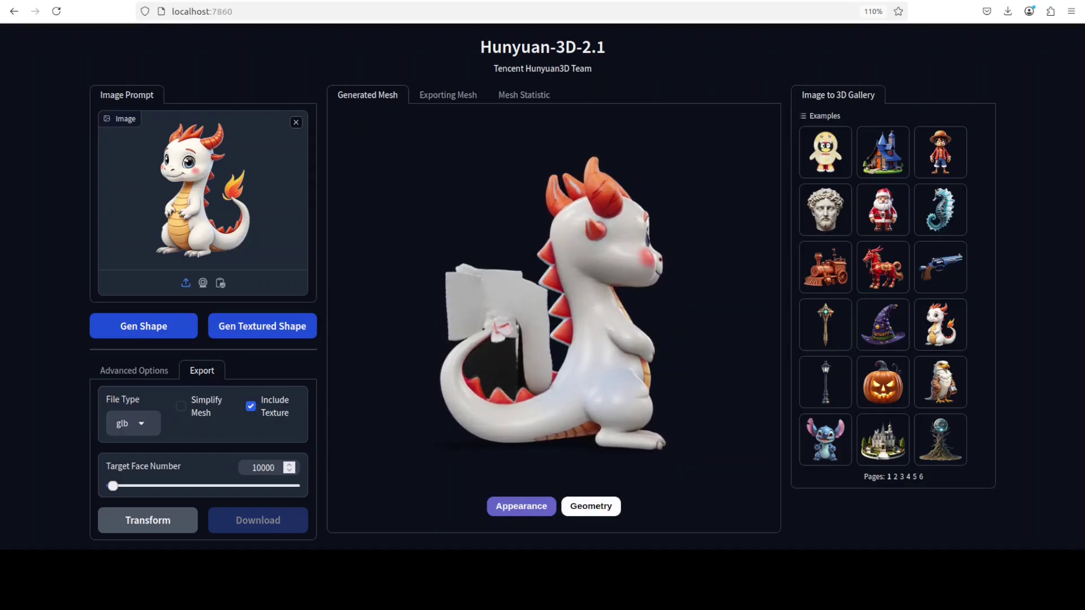
{"action": "left_click_drag", "start_coordinate": [588, 373], "coordinate": [547, 406]}
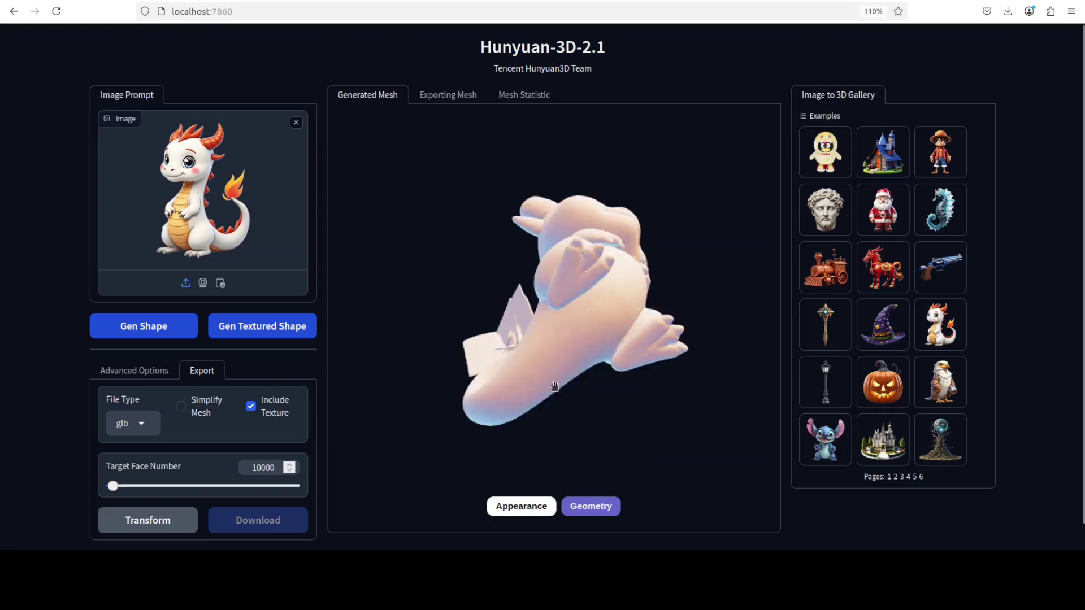
{"action": "left_click_drag", "start_coordinate": [554, 387], "coordinate": [379, 367]}
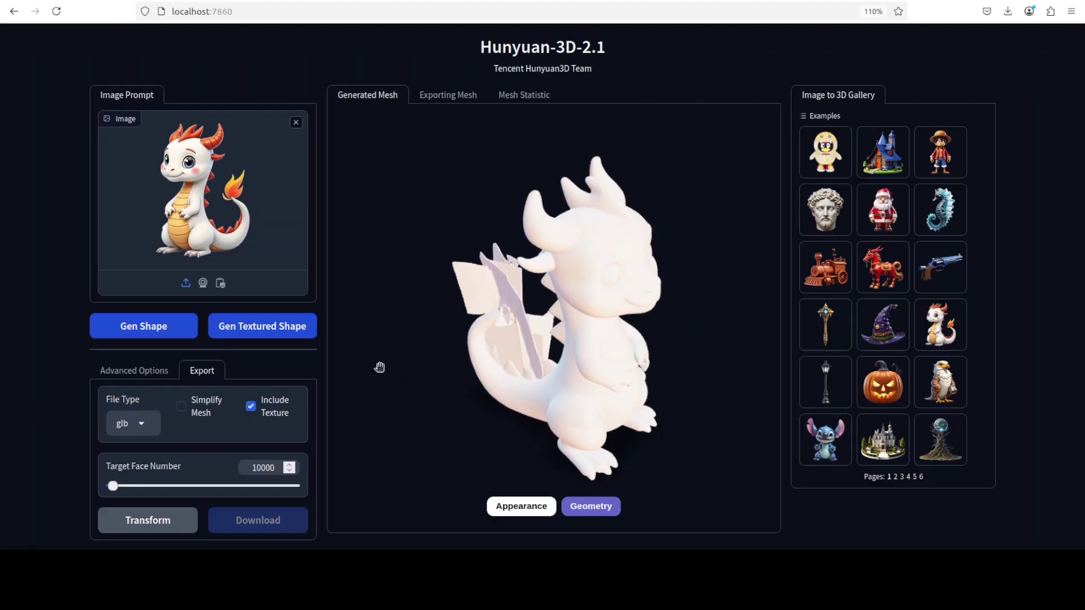
- Replace the dragon image prompt with the uploaded monkey image front.png
{"action": "left_click", "coordinate": [297, 124]}
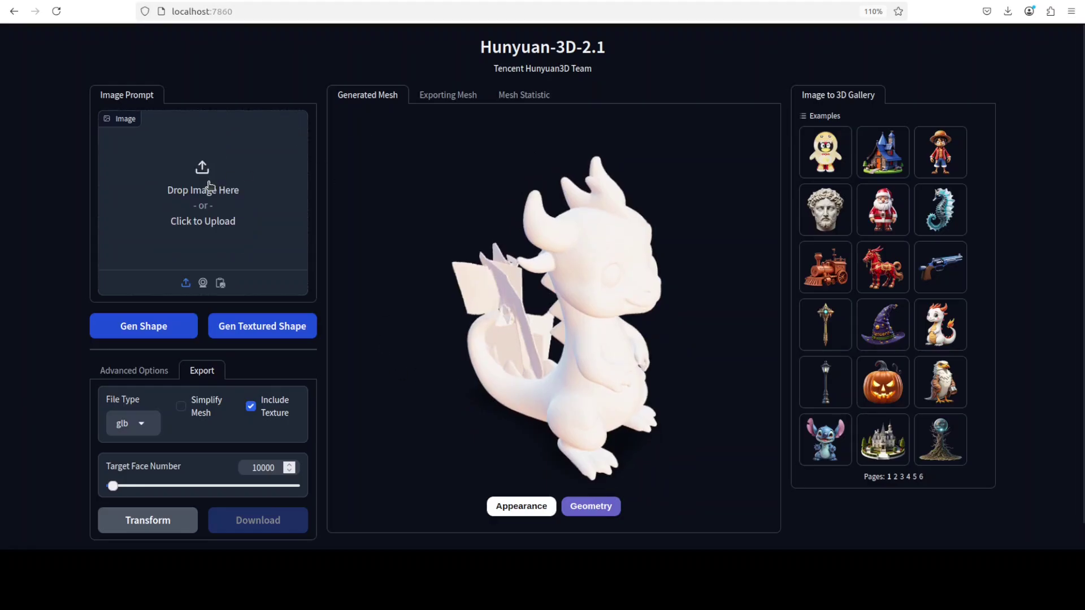
{"action": "left_click", "coordinate": [198, 194]}
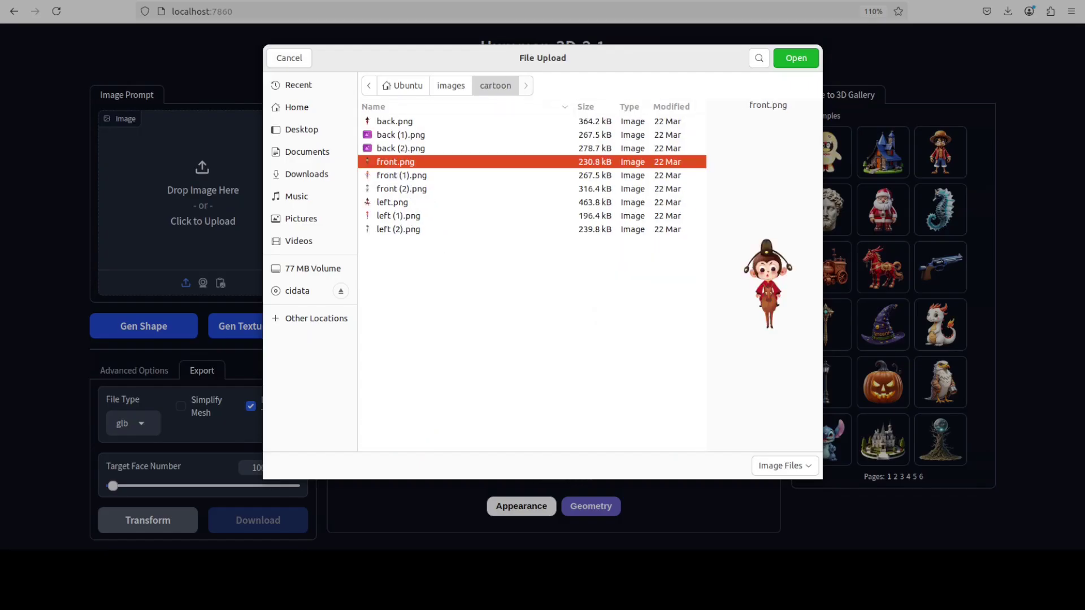
{"action": "double_click", "coordinate": [391, 162]}
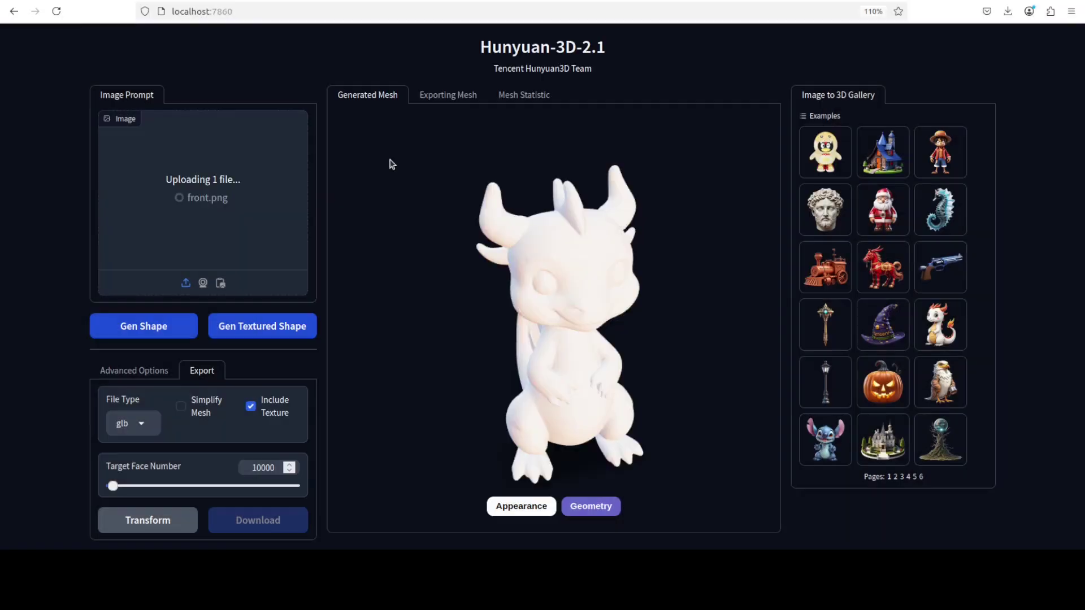
- Generate the monkey-riding-deer mesh and orbit it to view the side and front
{"action": "left_click", "coordinate": [149, 333]}
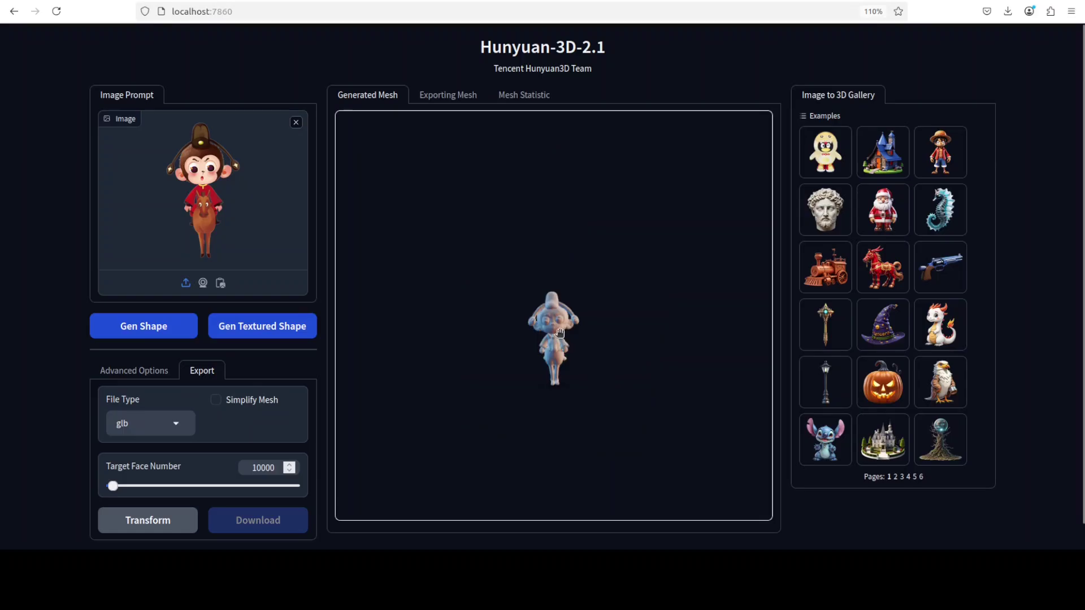
{"action": "left_click_drag", "start_coordinate": [559, 333], "coordinate": [460, 328]}
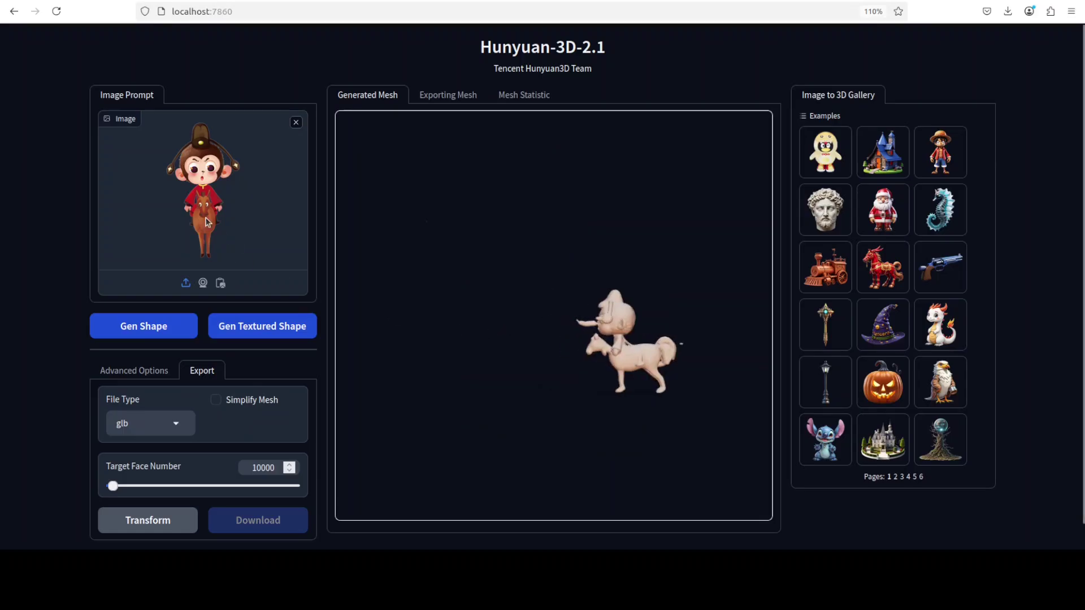
{"action": "mouse_move", "coordinate": [553, 317]}
{"action": "left_mouse_down"}
{"action": "mouse_move", "coordinate": [688, 344]}
{"action": "mouse_move", "coordinate": [613, 337]}
{"action": "mouse_move", "coordinate": [534, 348]}
{"action": "mouse_move", "coordinate": [571, 334]}
{"action": "mouse_move", "coordinate": [489, 349]}
{"action": "mouse_move", "coordinate": [547, 337]}
{"action": "mouse_move", "coordinate": [528, 319]}
{"action": "mouse_move", "coordinate": [573, 314]}
{"action": "mouse_move", "coordinate": [494, 303]}
{"action": "mouse_move", "coordinate": [550, 322]}
{"action": "left_mouse_up"}
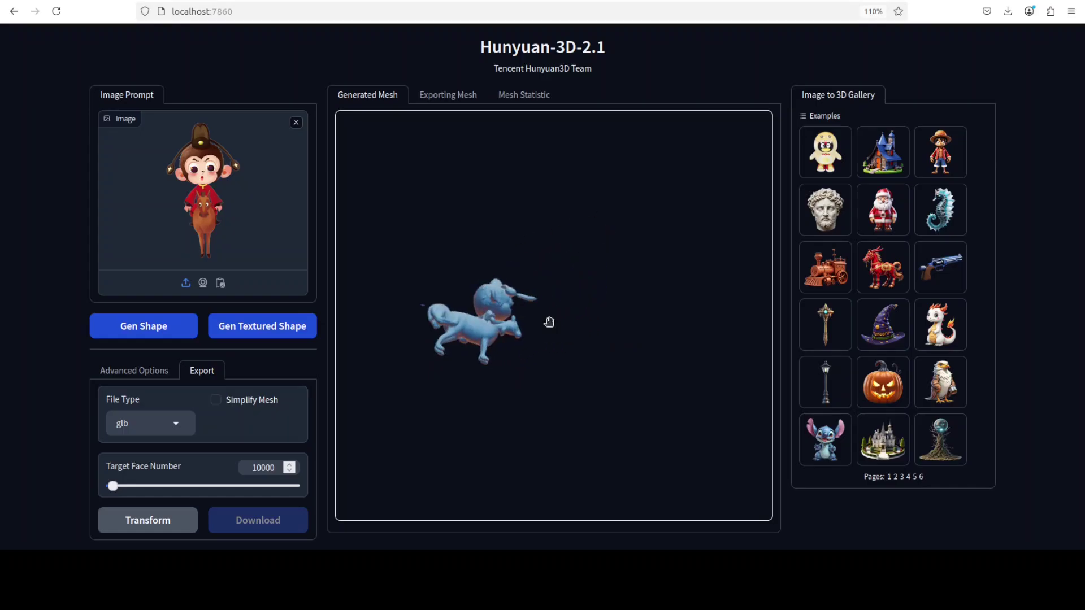
- Load the red flower example from the last gallery page and generate its mesh
{"action": "left_click", "coordinate": [921, 477]}
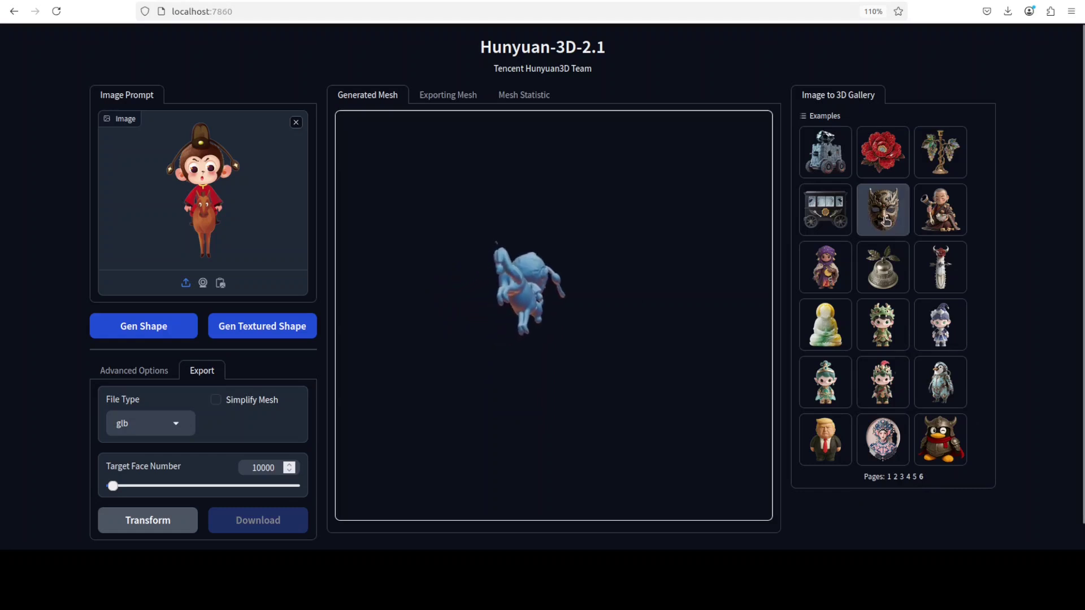
{"action": "left_click", "coordinate": [885, 159]}
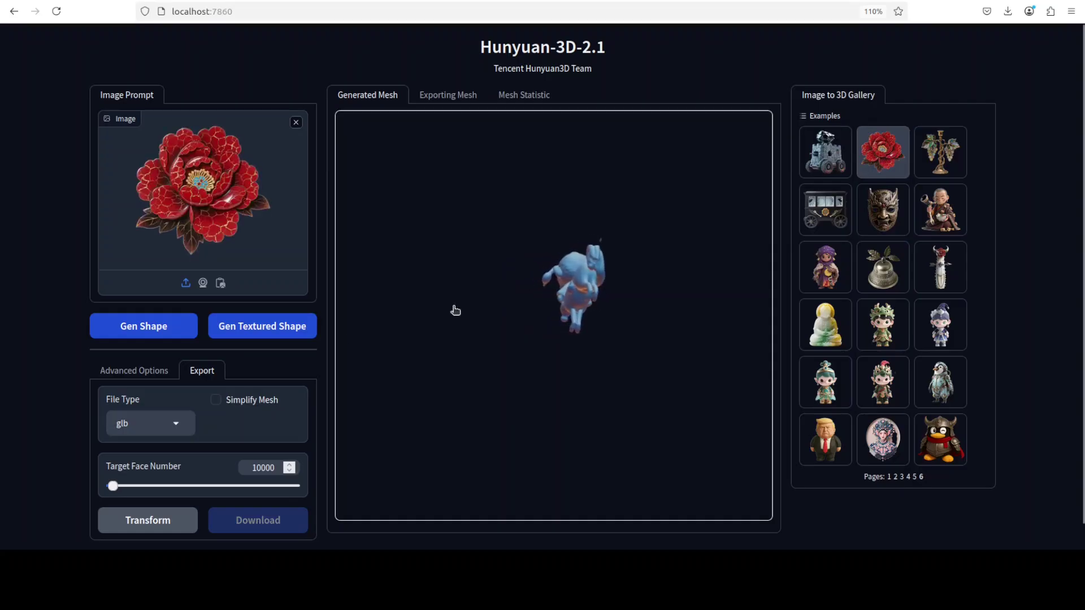
{"action": "left_click", "coordinate": [163, 338]}
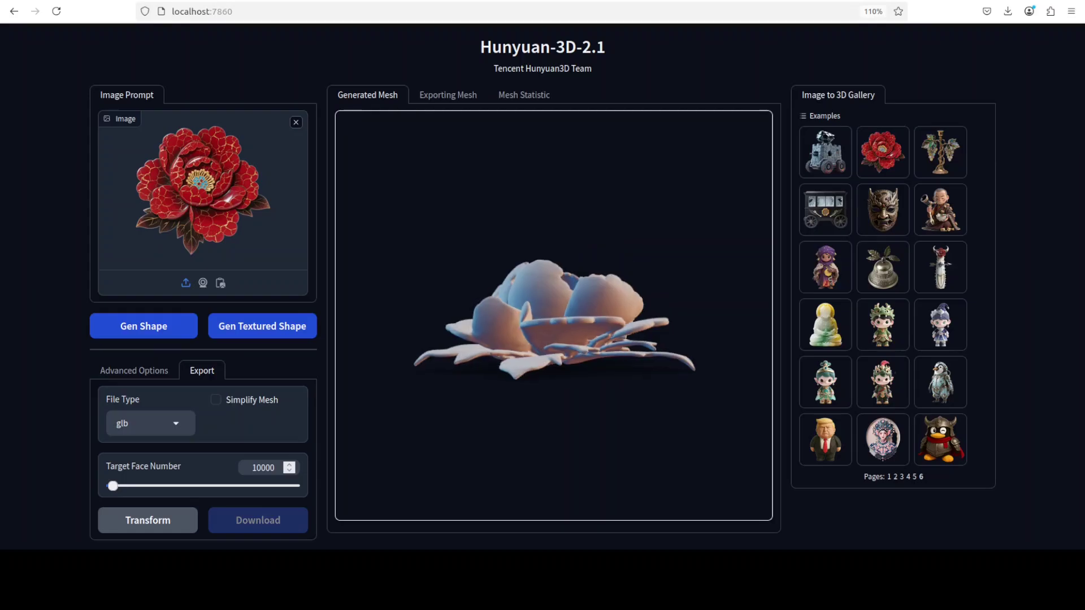
- Orbit the flower mesh through face-on, tilted and back views, ending face-on
{"action": "left_click_drag", "start_coordinate": [551, 346], "coordinate": [554, 395]}
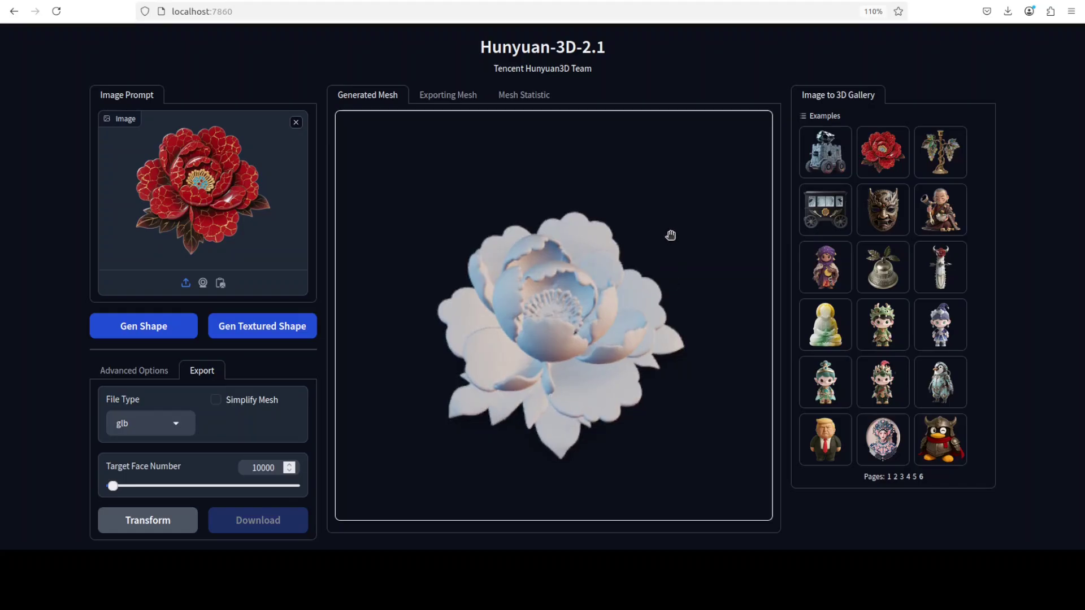
{"action": "left_click_drag", "start_coordinate": [670, 235], "coordinate": [555, 411]}
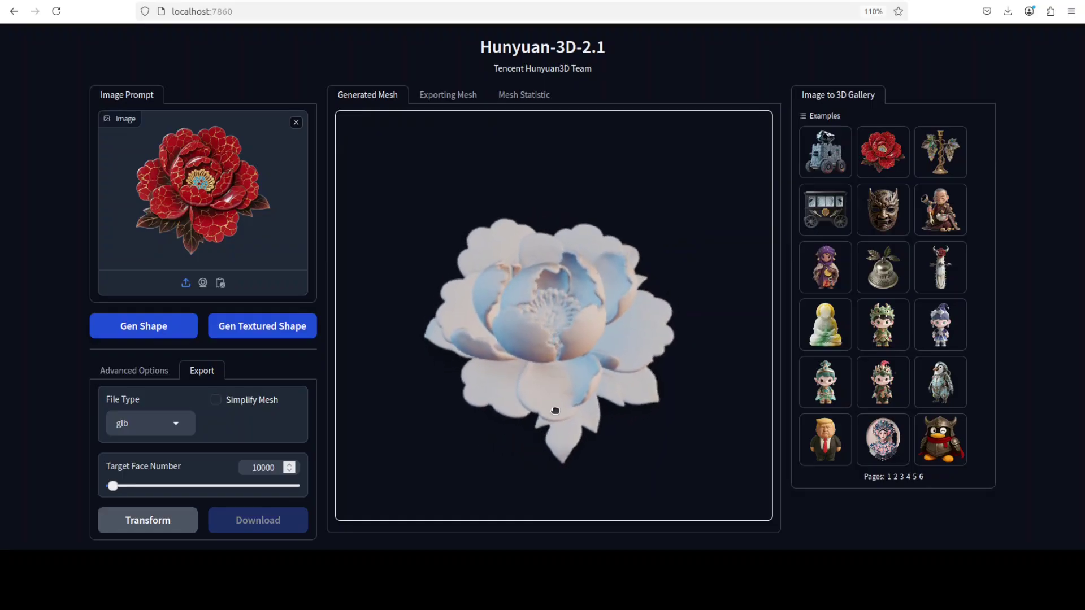
{"action": "left_click_drag", "start_coordinate": [554, 344], "coordinate": [572, 368]}
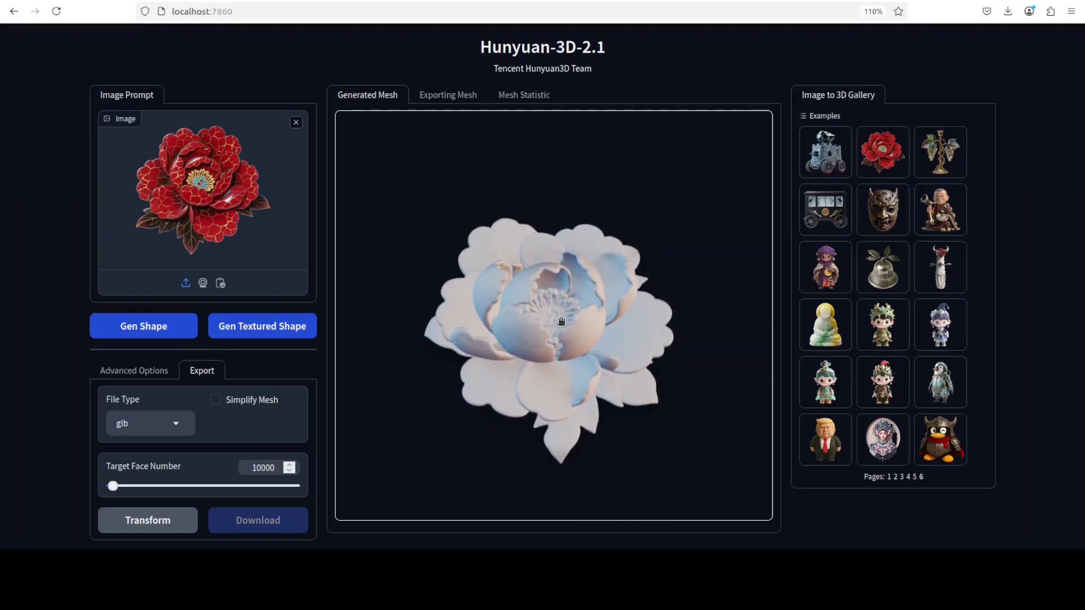
{"action": "left_click_drag", "start_coordinate": [545, 309], "coordinate": [571, 404]}
{"action": "left_click_drag", "start_coordinate": [551, 318], "coordinate": [558, 255]}
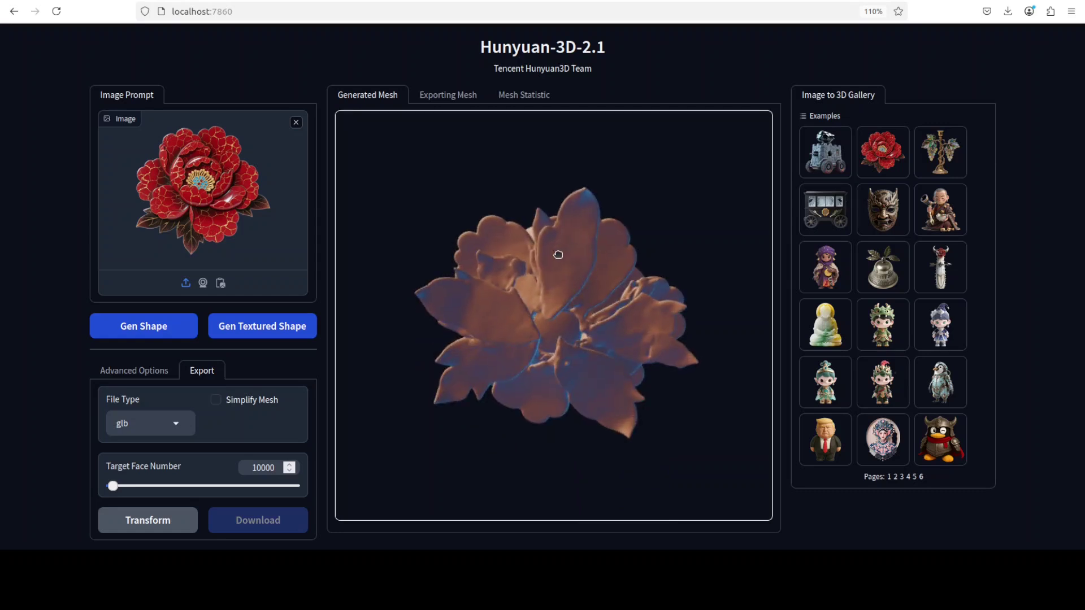
{"action": "left_click_drag", "start_coordinate": [559, 260], "coordinate": [551, 307]}
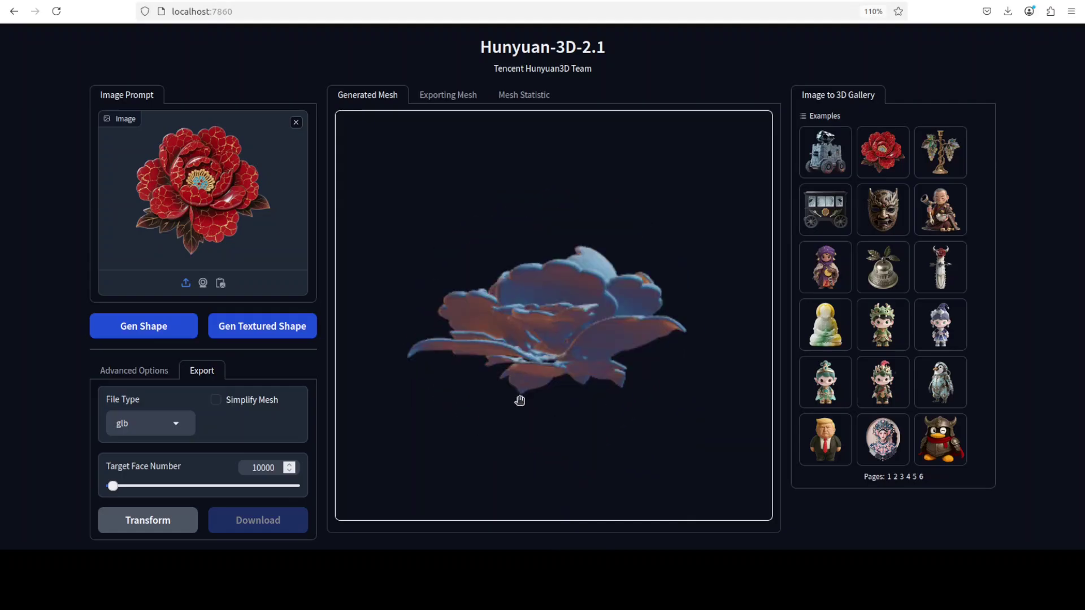
{"action": "left_click_drag", "start_coordinate": [582, 344], "coordinate": [695, 344]}
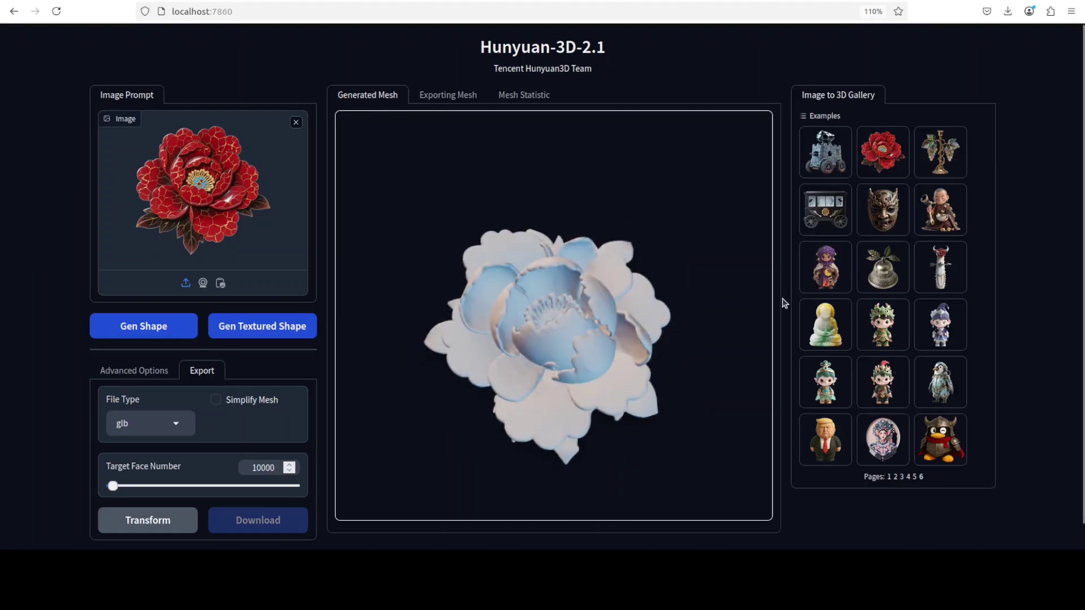
- Load the horned mask example and check the Exporting Mesh and Mesh Statistic tabs
{"action": "left_click", "coordinate": [891, 216]}
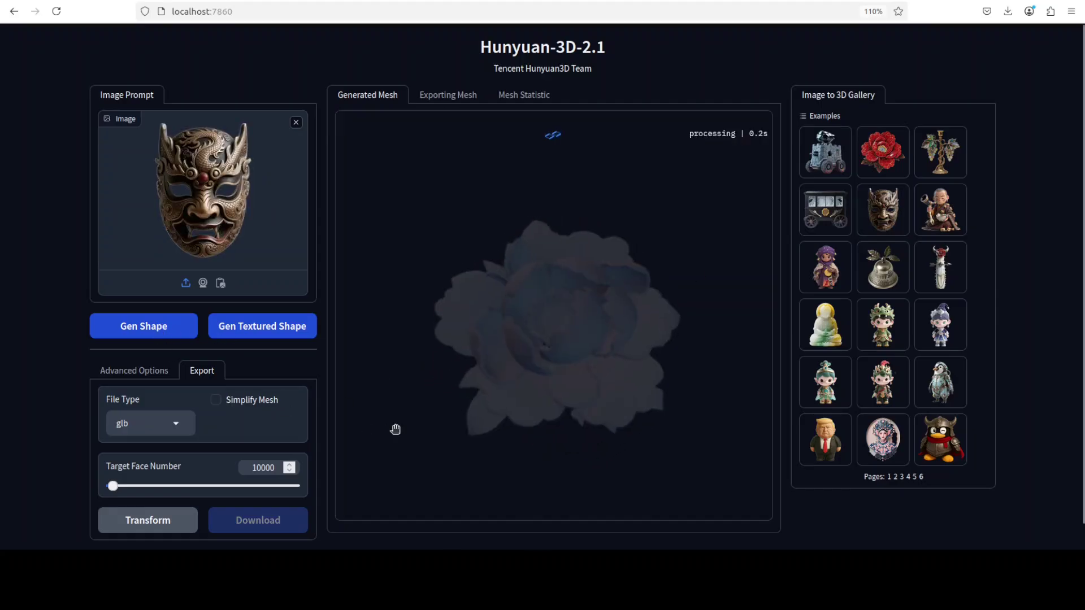
{"action": "left_click", "coordinate": [458, 97]}
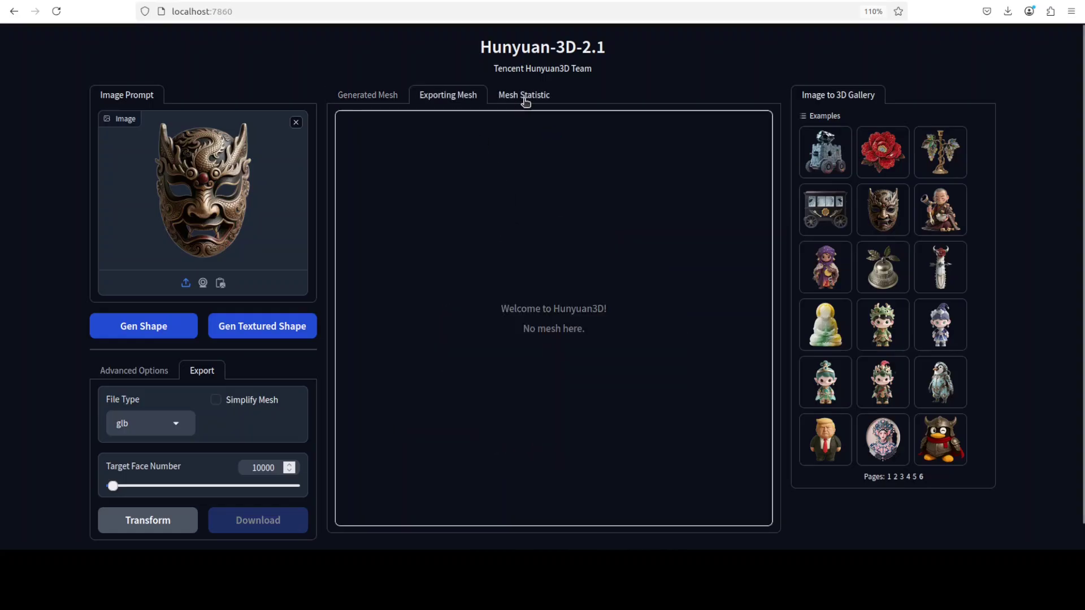
{"action": "left_click", "coordinate": [525, 96]}
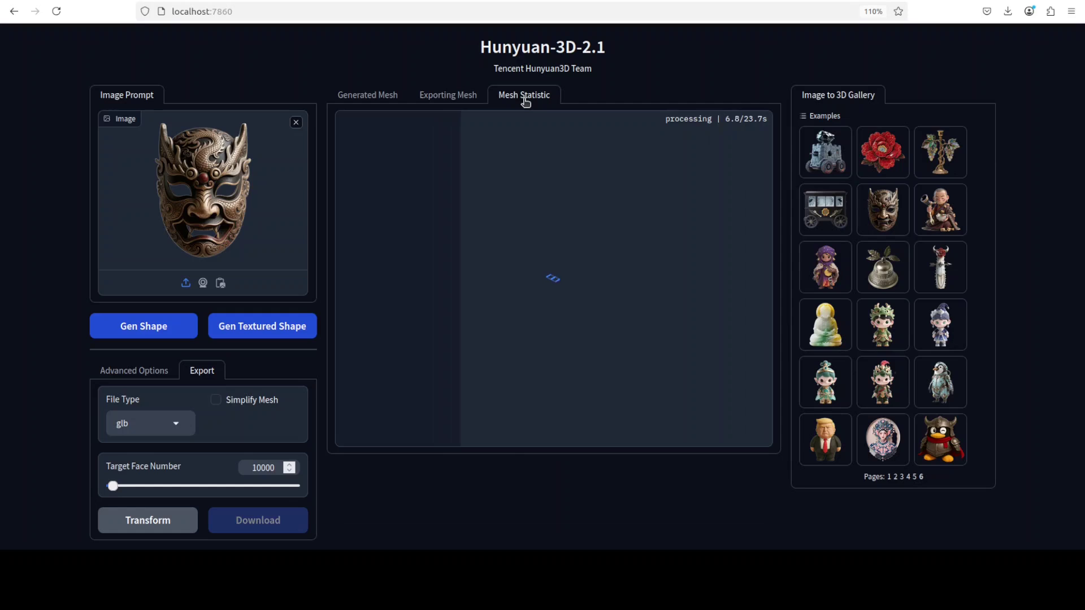
{"action": "left_click", "coordinate": [368, 102]}
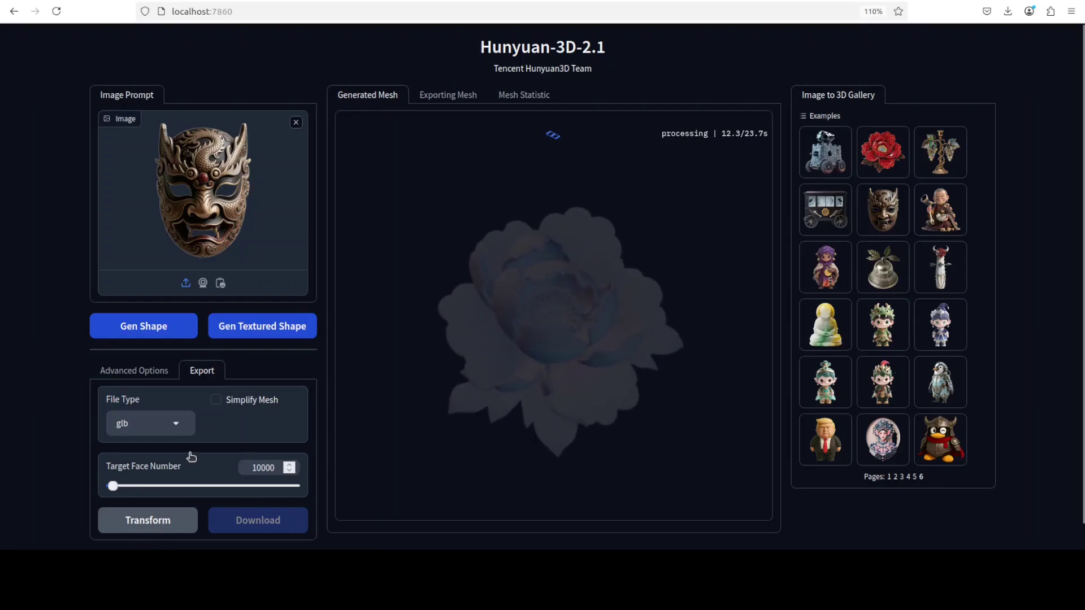
- Glance at the export File Type list, then orbit the mask to its left profile and inside
{"action": "left_click", "coordinate": [176, 428]}
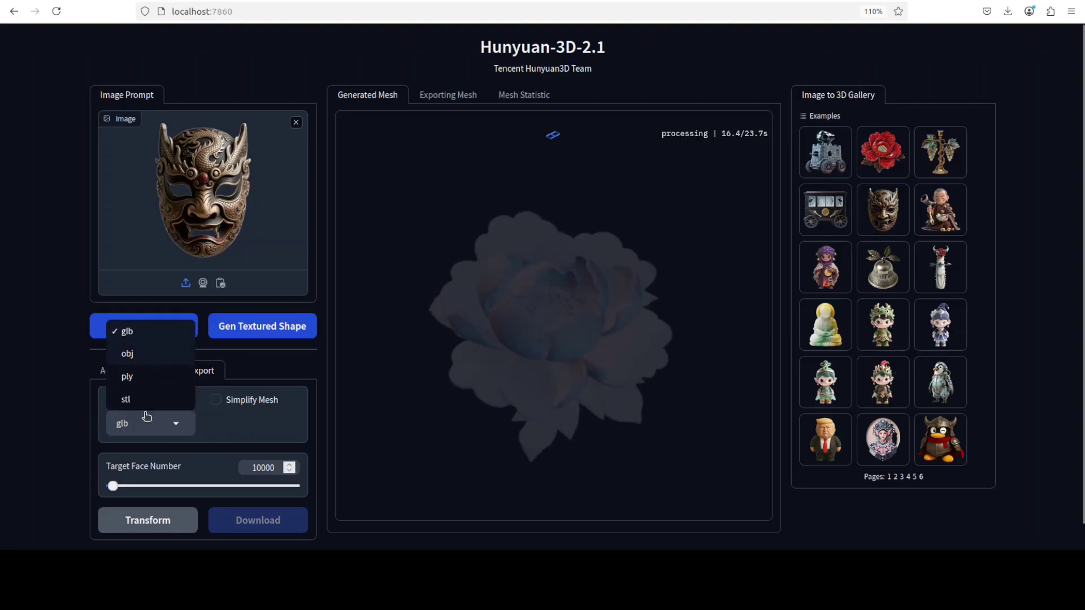
{"action": "left_click", "coordinate": [42, 447]}
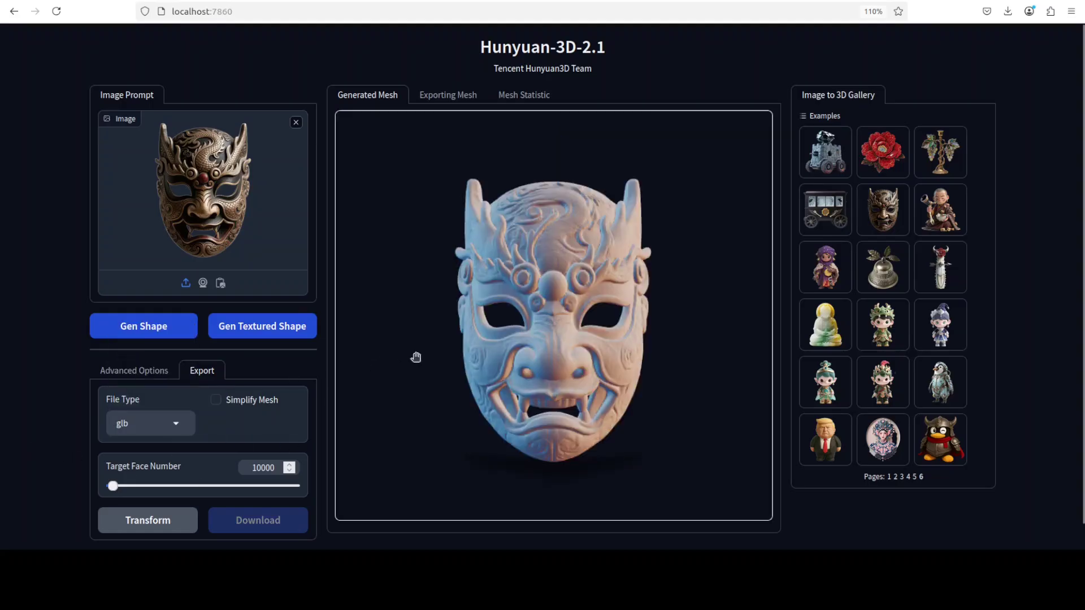
{"action": "left_click_drag", "start_coordinate": [585, 372], "coordinate": [639, 346]}
{"action": "left_click_drag", "start_coordinate": [559, 348], "coordinate": [542, 294]}
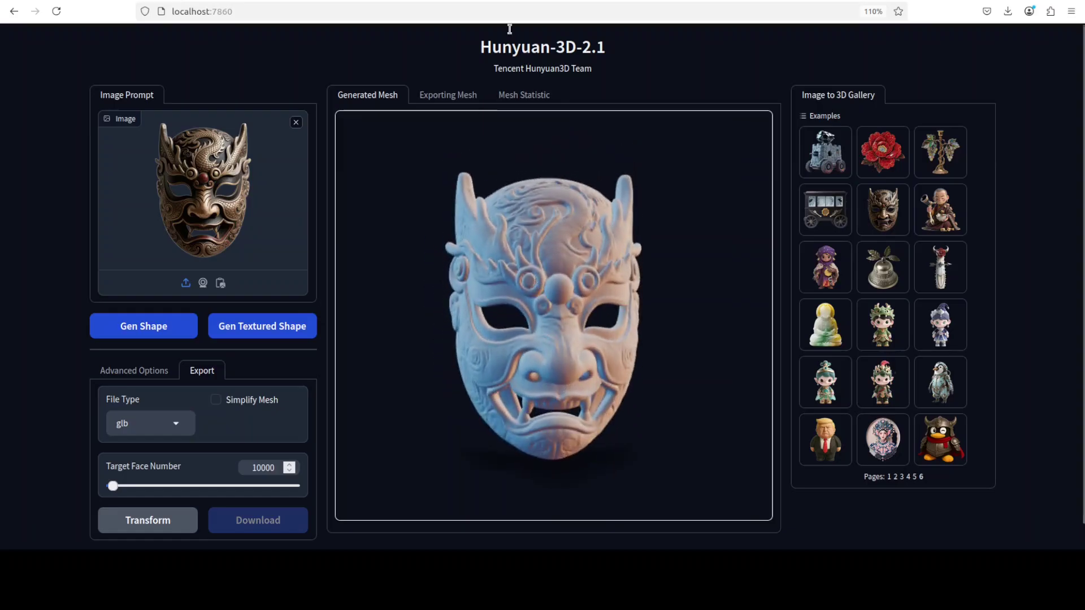
- Switch from the Hugging Face Hunyuan3D-2.1 page to the YouTube hunyuan3d channel search results
{"action": "left_click", "coordinate": [637, 1]}
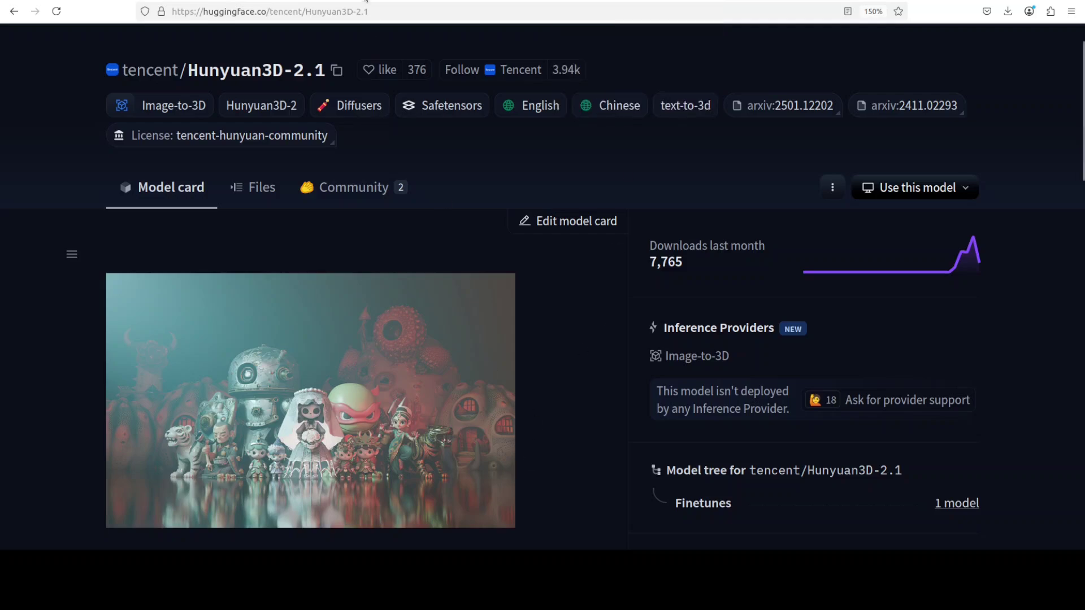
{"action": "left_click", "coordinate": [366, 1]}
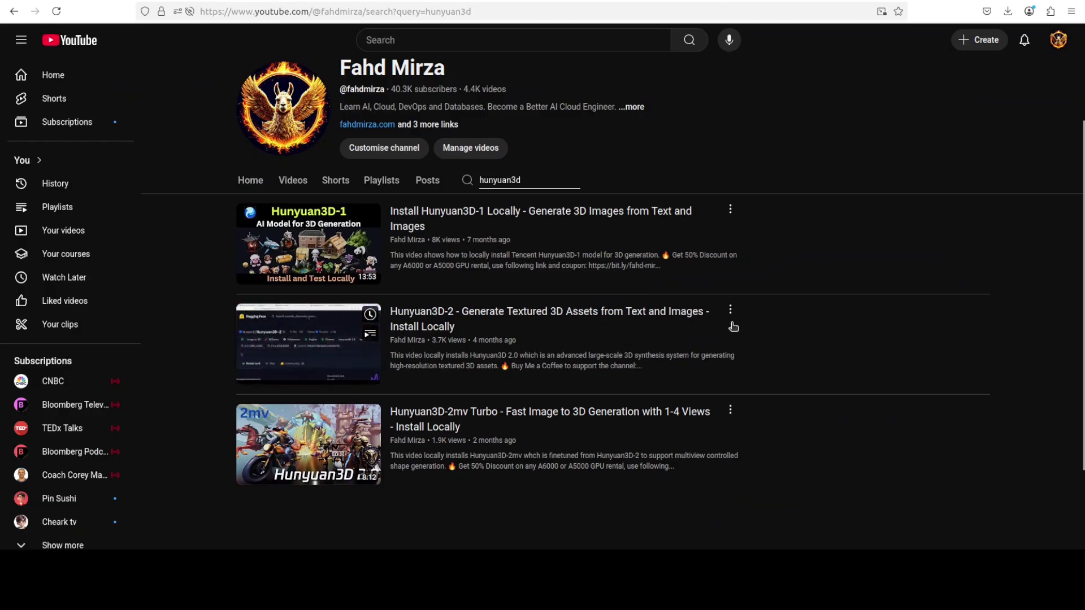